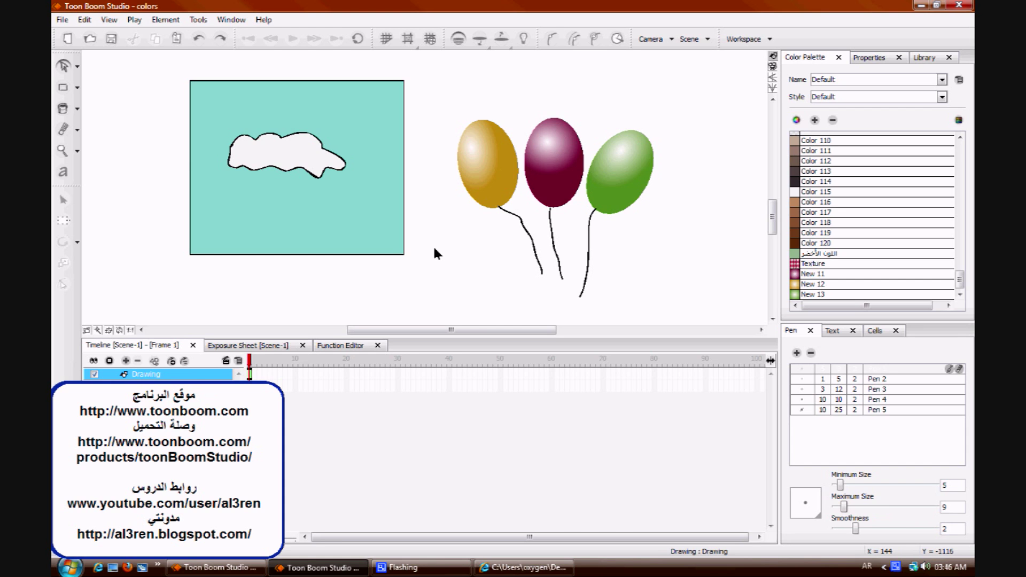
Step: Delete the three balloons together with their strings from the drawing
mouse_move(674, 81)
mouse_down()
mouse_move(438, 281)
mouse_move(434, 299)
mouse_up()
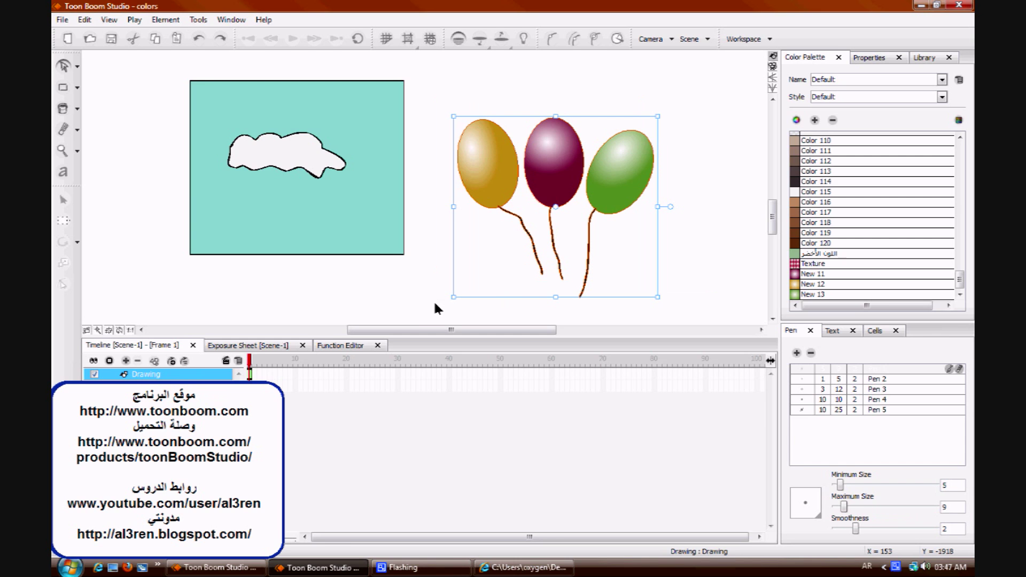
key(Delete)
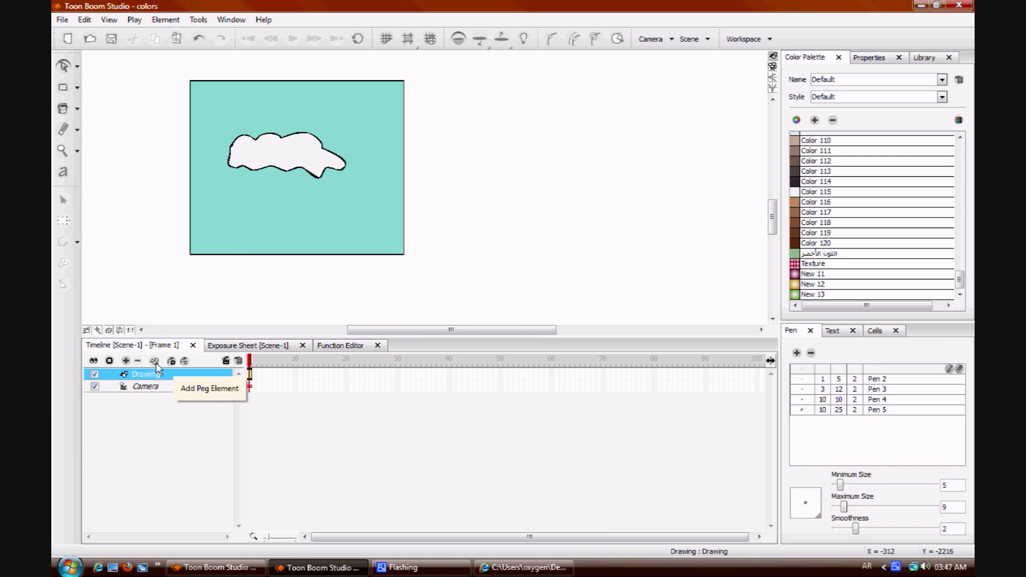
Step: Add one new drawing element named "سماء" to the timeline
click(225, 361)
key(Tab)
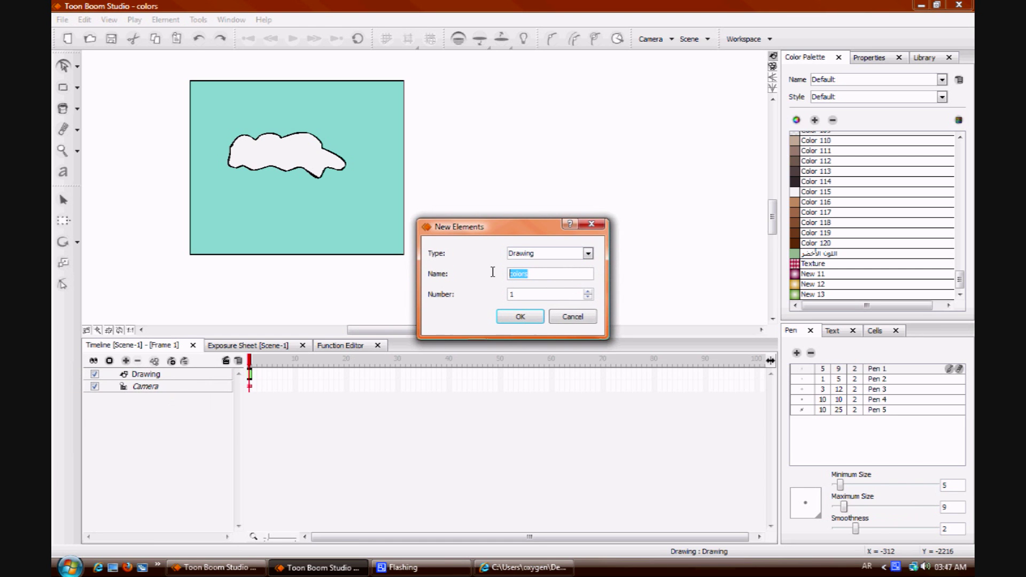
key(alt+shift)
text(iماء)
key(Return)
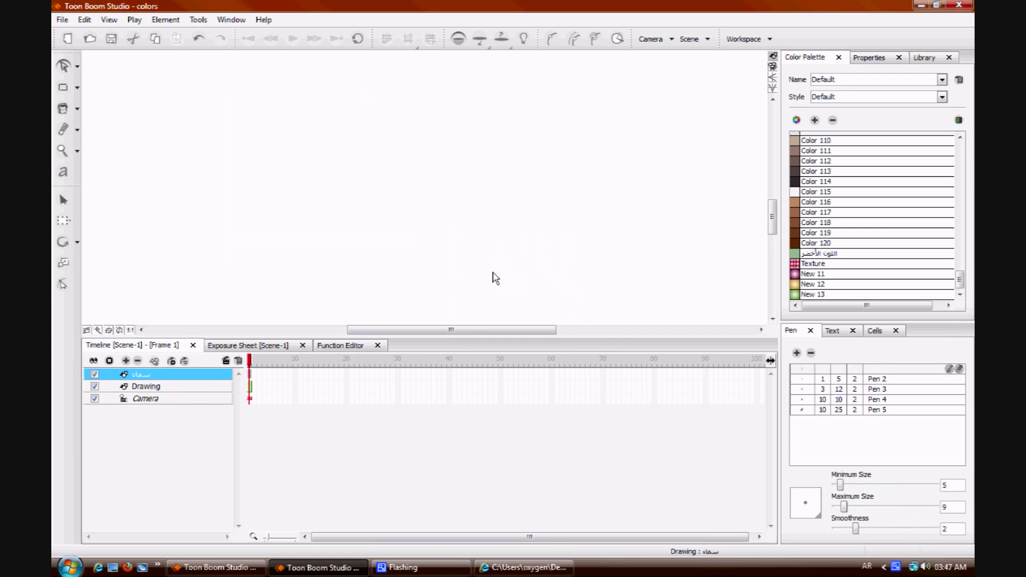
Step: Draw a large rectangle across the canvas of the سماء element and fill it with light turquoise
click(77, 88)
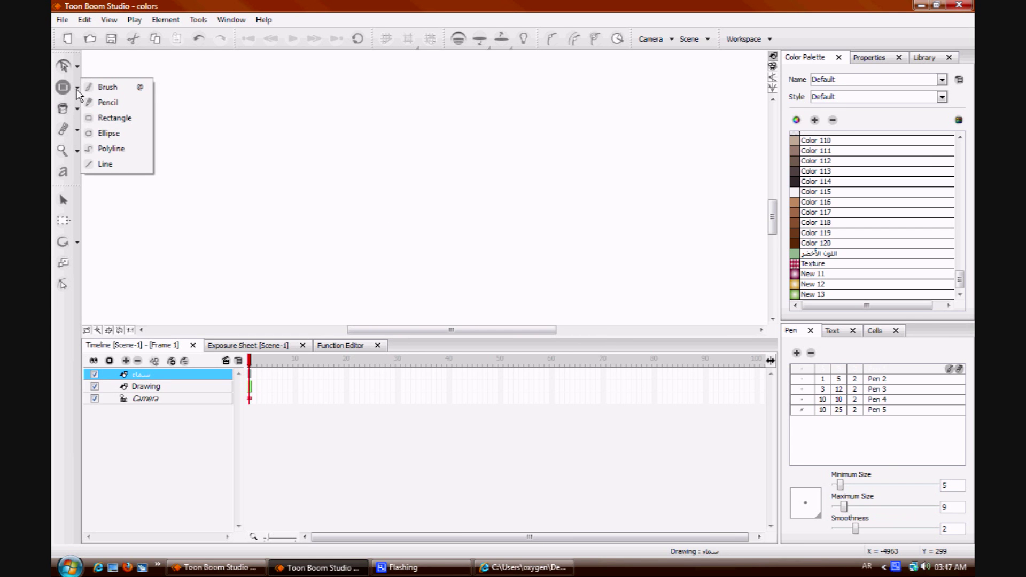
click(104, 117)
mouse_move(959, 278)
mouse_down()
mouse_move(960, 151)
mouse_move(962, 208)
mouse_up()
click(845, 244)
mouse_move(262, 65)
mouse_down()
mouse_move(570, 266)
mouse_move(601, 305)
mouse_up()
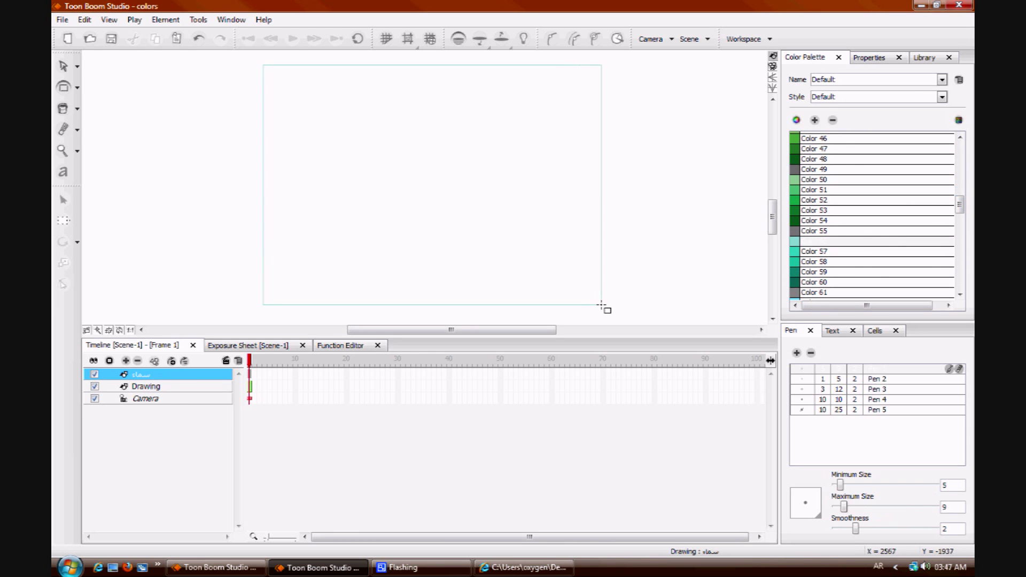
click(64, 112)
click(500, 175)
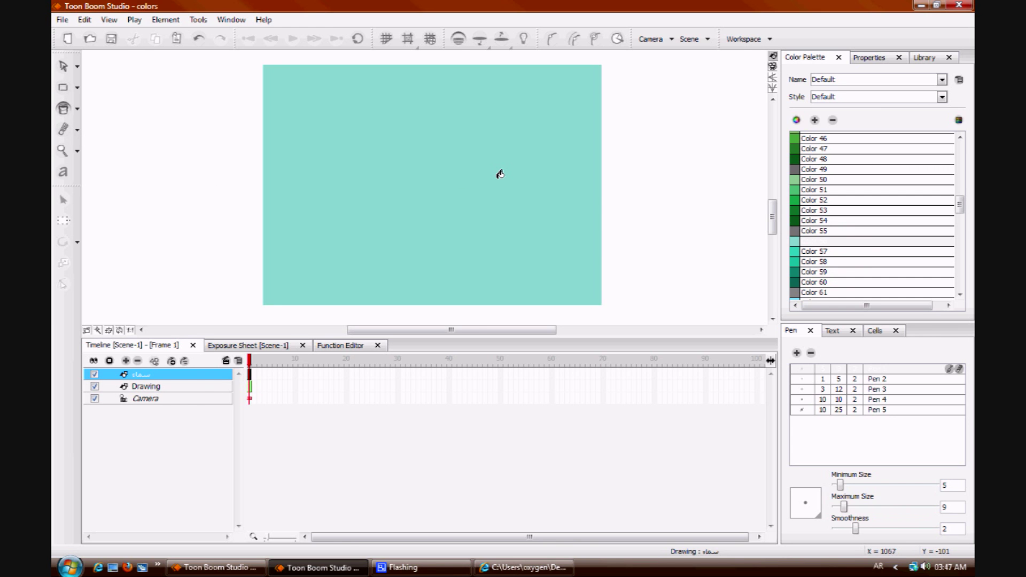
Step: Move the Drawing element above سماء and extend the exposure of سماء to frame 18
drag(182, 387, 180, 371)
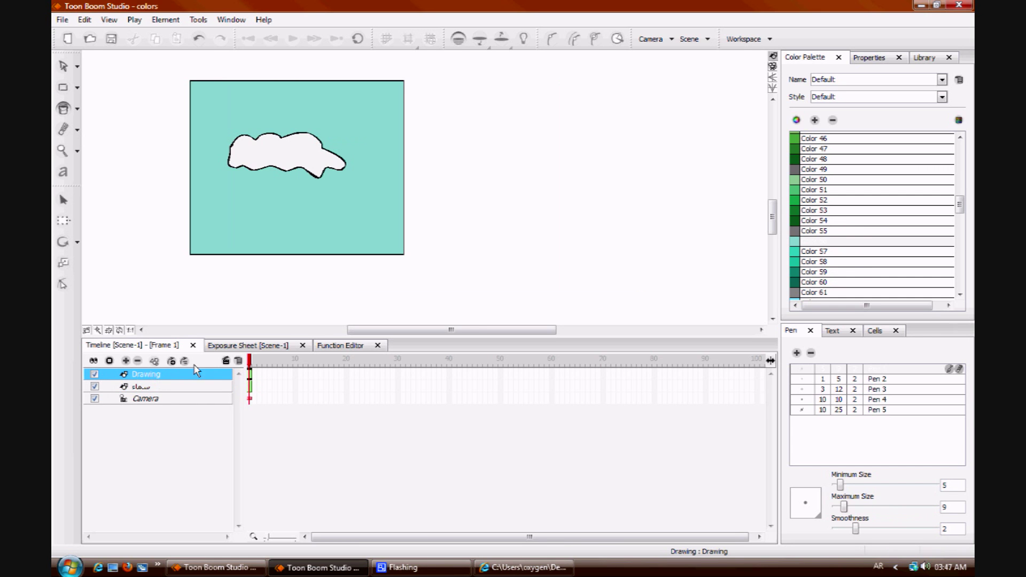
click(336, 385)
right_click(337, 387)
click(374, 163)
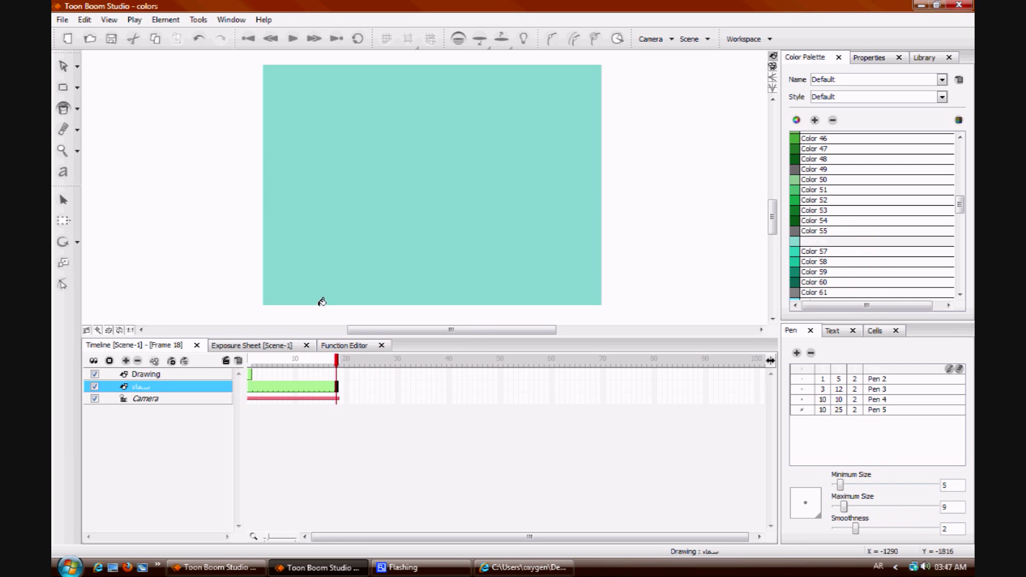
Step: On the cleared frame 1 of the Drawing element, brush a scalloped cloud outline in Color 1 with two curved lines inside its lower half
click(251, 374)
key(alt+b)
mouse_move(289, 150)
mouse_down()
mouse_move(294, 127)
mouse_move(336, 135)
mouse_up()
key(ctrl+z)
drag(960, 205, 858, 153)
click(836, 137)
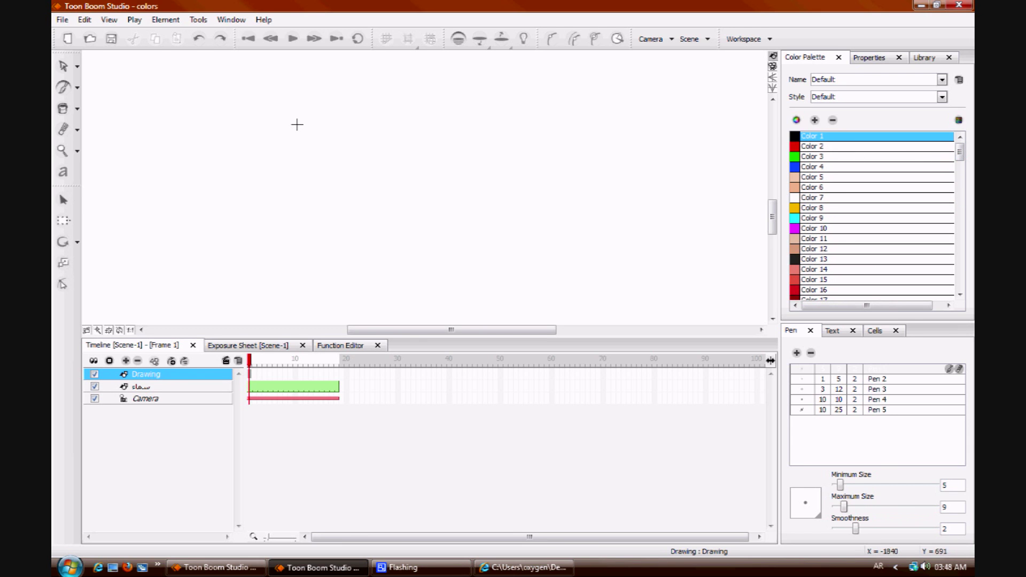
mouse_move(290, 129)
mouse_down()
mouse_move(295, 107)
mouse_move(330, 112)
mouse_move(351, 93)
mouse_move(366, 109)
mouse_move(389, 84)
mouse_move(409, 101)
mouse_move(446, 97)
mouse_move(482, 127)
mouse_move(475, 160)
mouse_move(455, 158)
mouse_move(447, 184)
mouse_move(428, 175)
mouse_move(419, 195)
mouse_move(406, 199)
mouse_move(397, 188)
mouse_move(382, 204)
mouse_move(363, 190)
mouse_move(333, 204)
mouse_move(318, 182)
mouse_move(296, 184)
mouse_move(289, 127)
mouse_up()
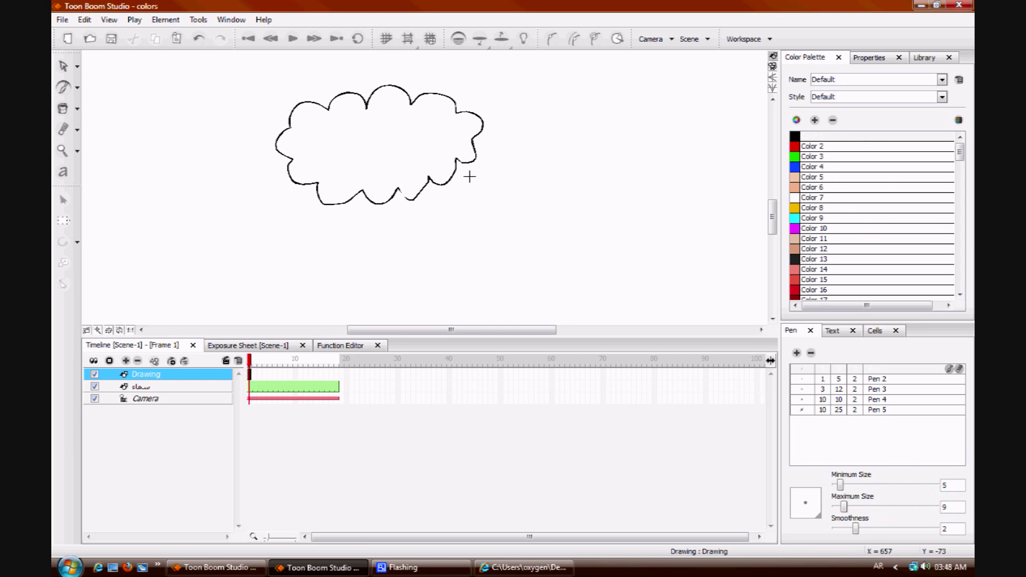
drag(321, 160, 348, 175)
drag(391, 170, 411, 160)
Step: Create a new swatch based on Color 103, set its alpha to 190, and paint the cloud with it
click(63, 110)
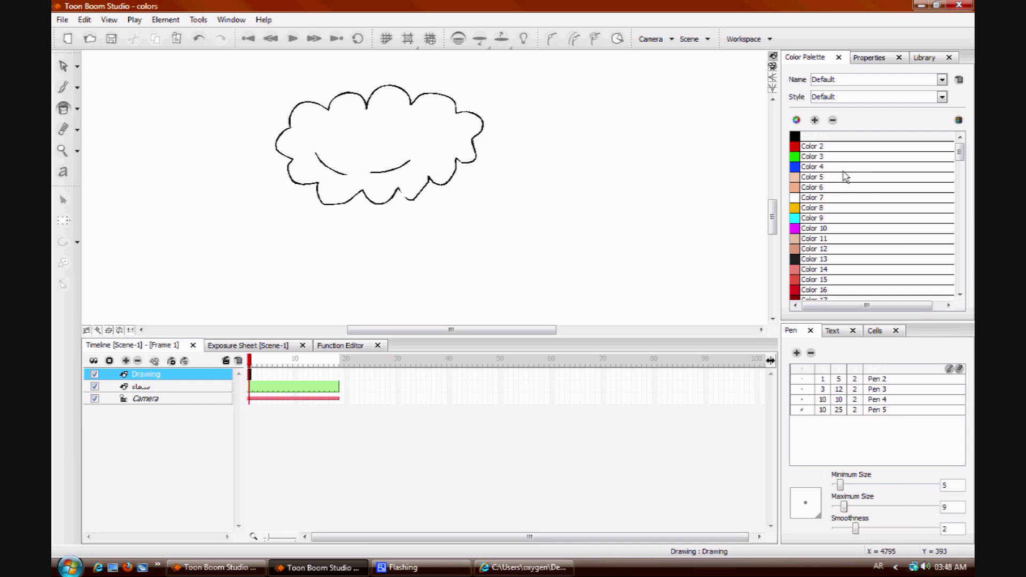
drag(960, 152, 964, 257)
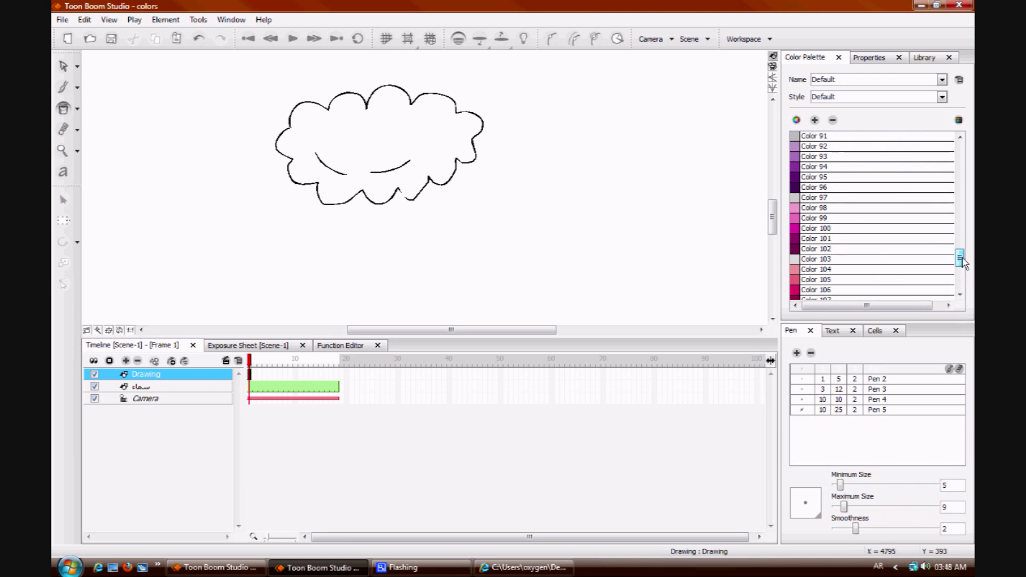
click(843, 260)
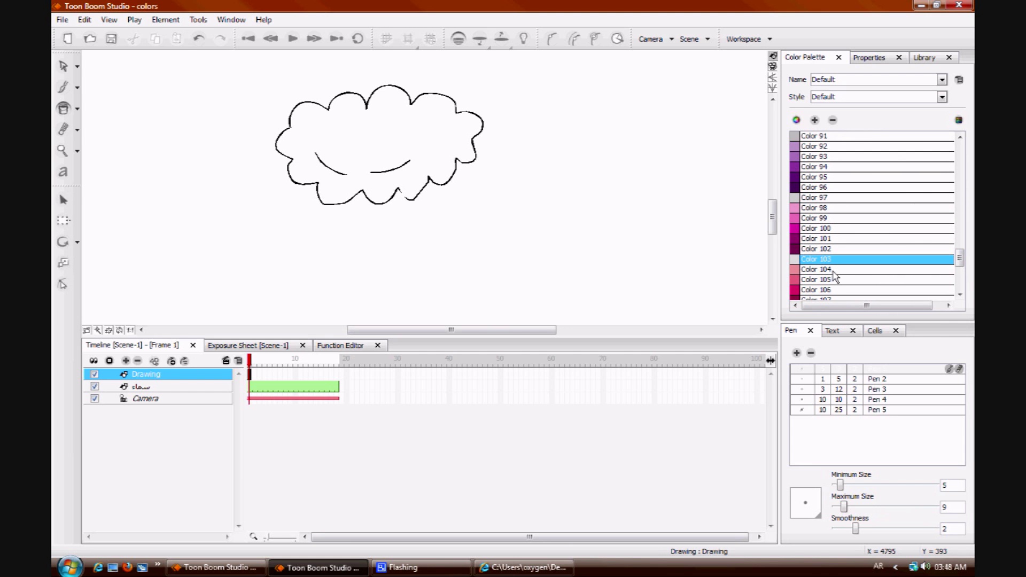
click(815, 120)
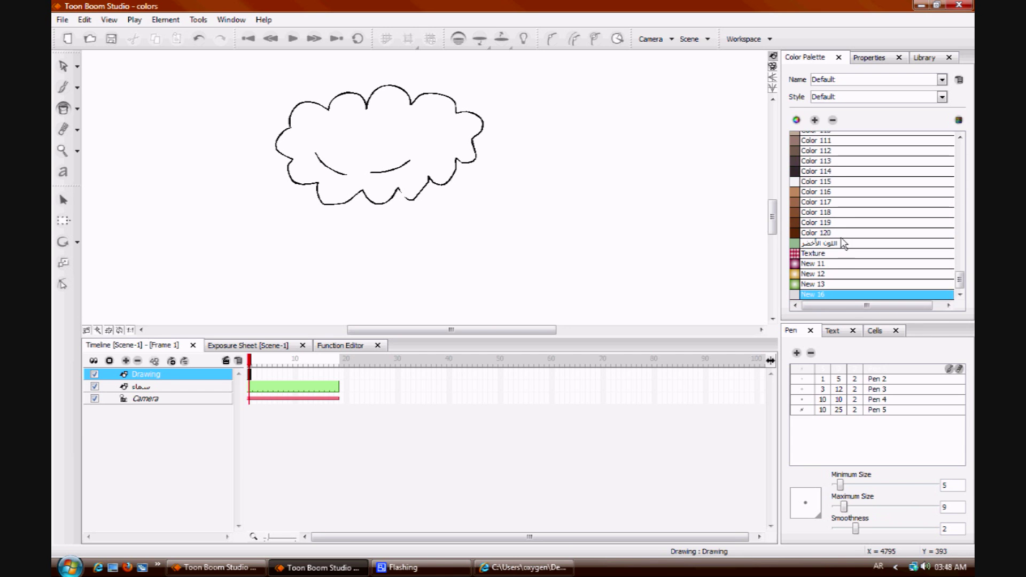
double_click(795, 297)
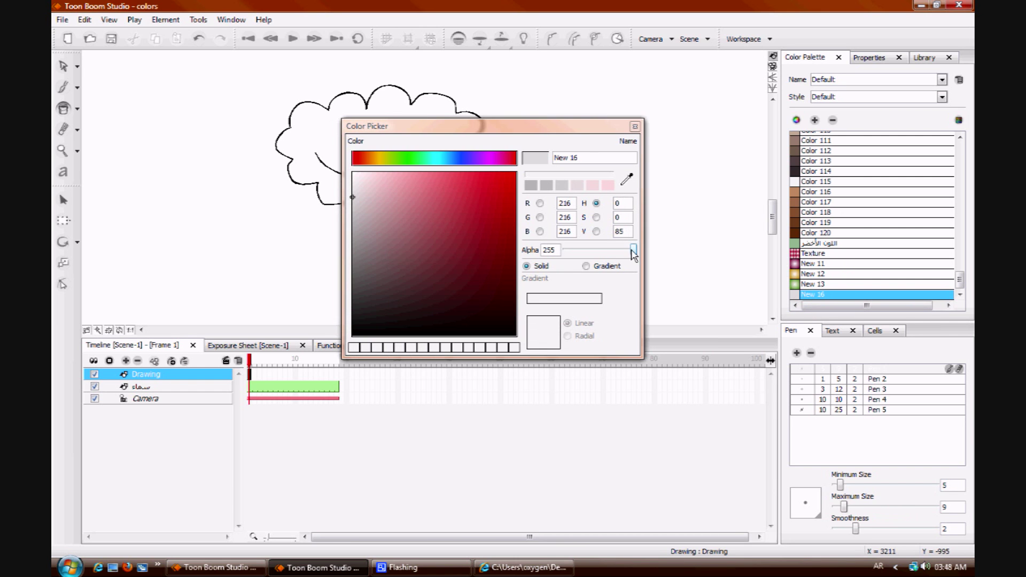
drag(633, 251, 603, 256)
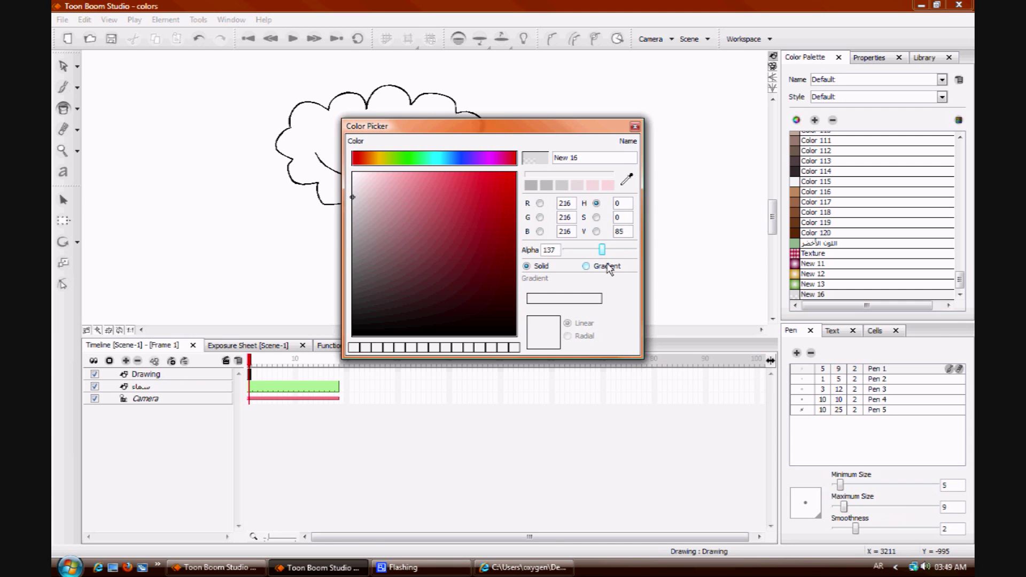
drag(601, 251, 617, 260)
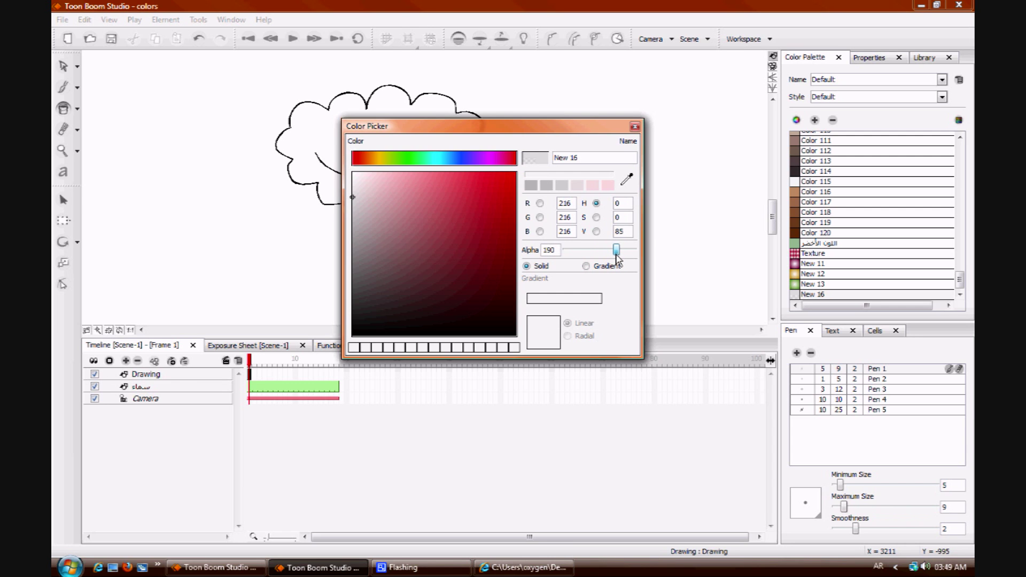
click(634, 127)
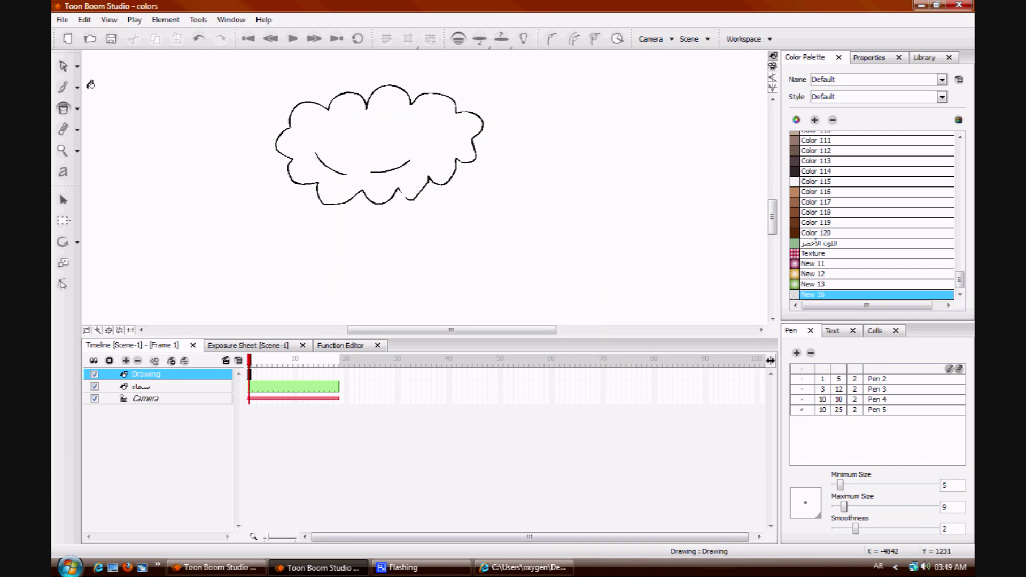
click(368, 117)
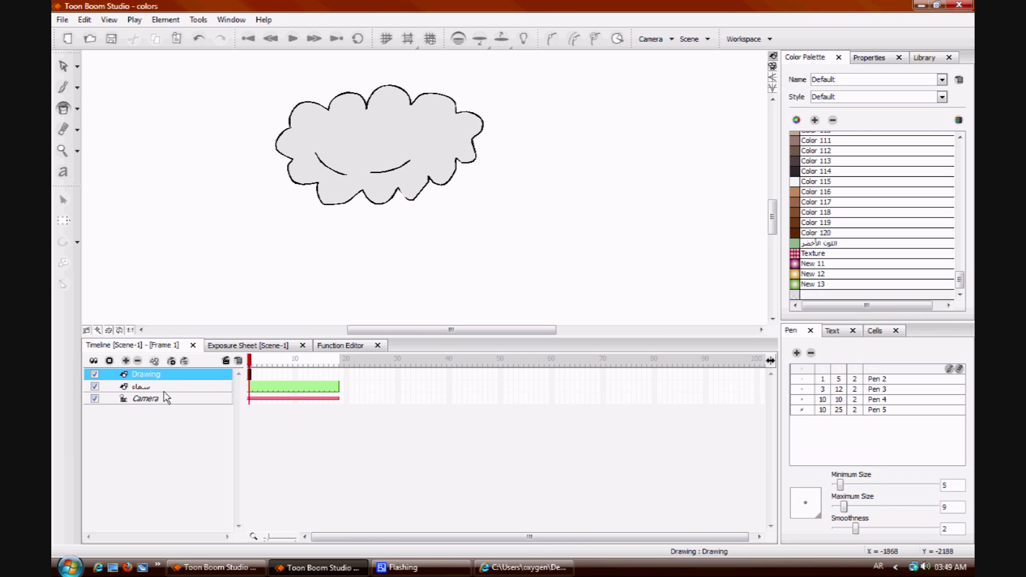
Step: Show the scene in Camera View with the grid hidden
click(772, 67)
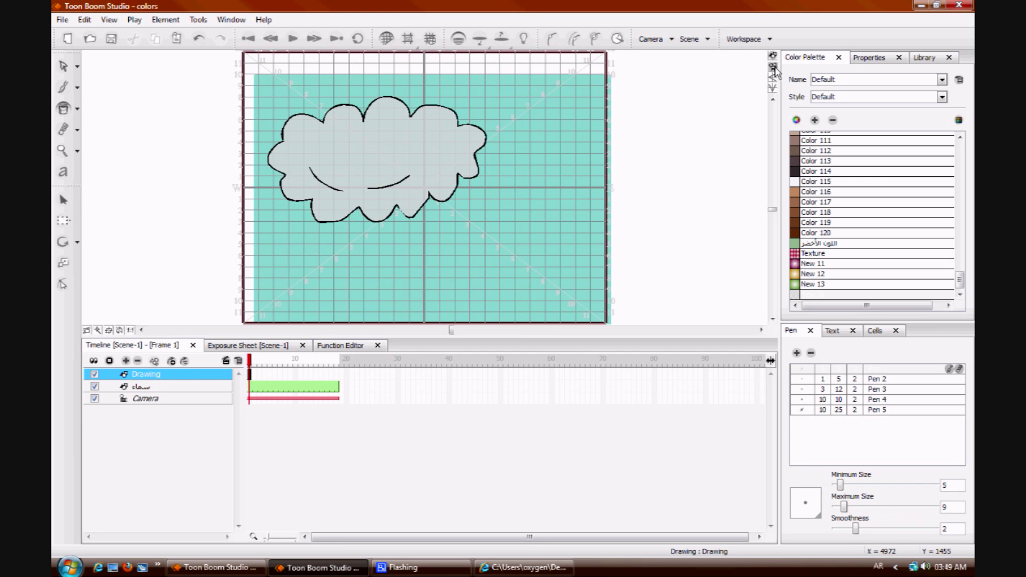
click(386, 38)
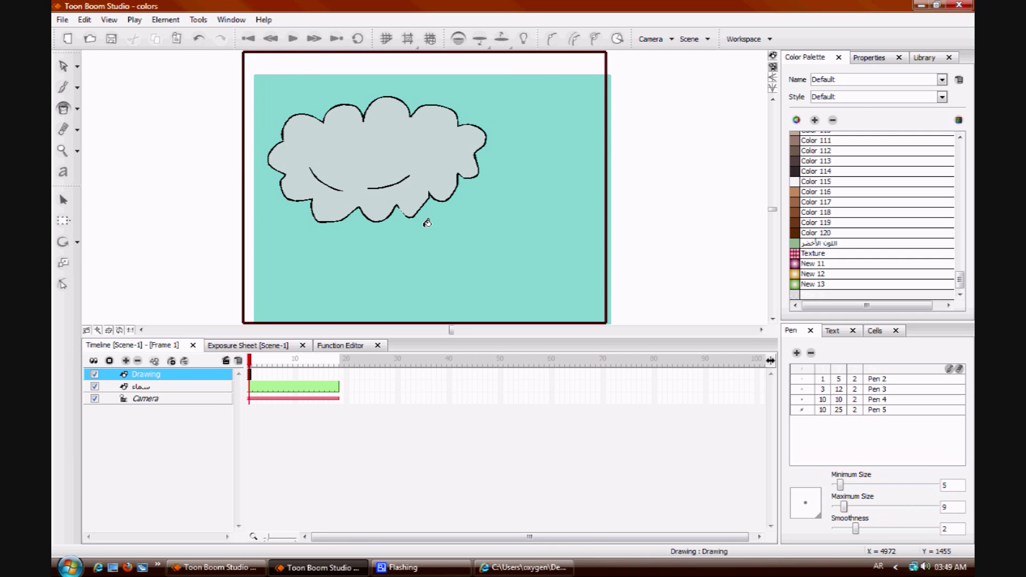
key(ctrl+z)
key(s)
Step: Close the gaps between the two inner curves and the cloud outline with the Close Gap tool, checking the invisible strokes
click(76, 109)
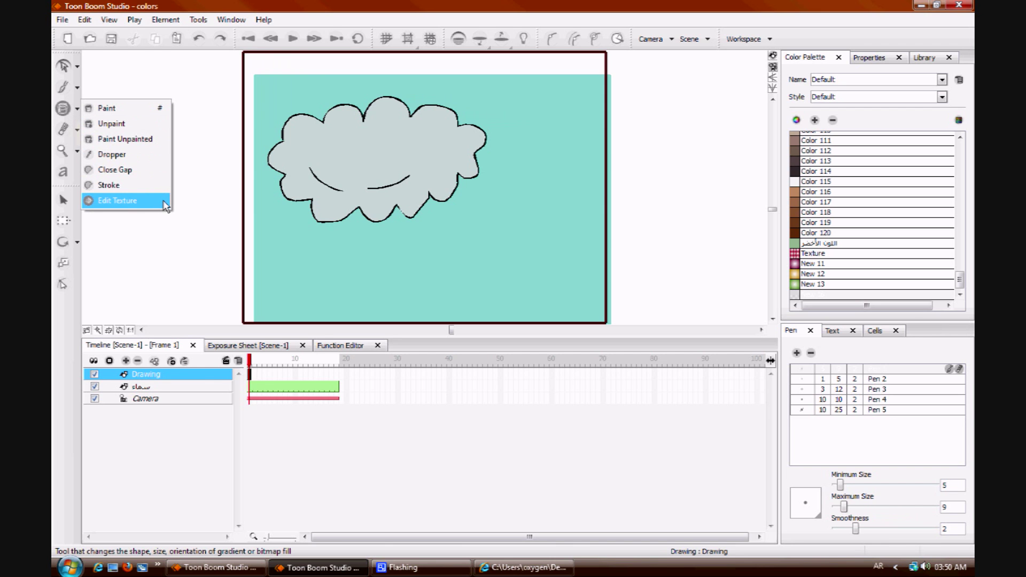
click(115, 170)
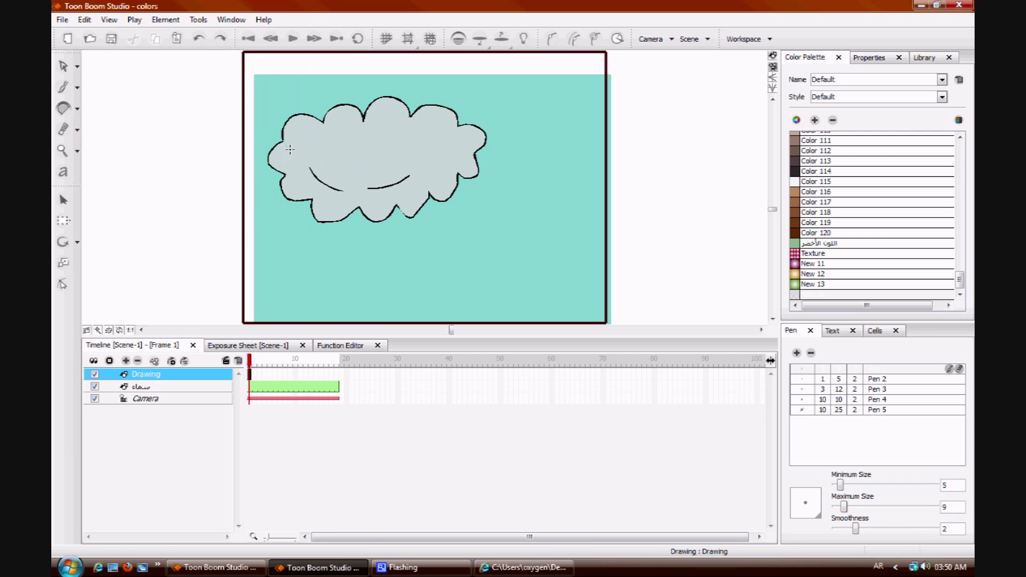
drag(310, 169, 331, 188)
scroll(957, 275, up, 1)
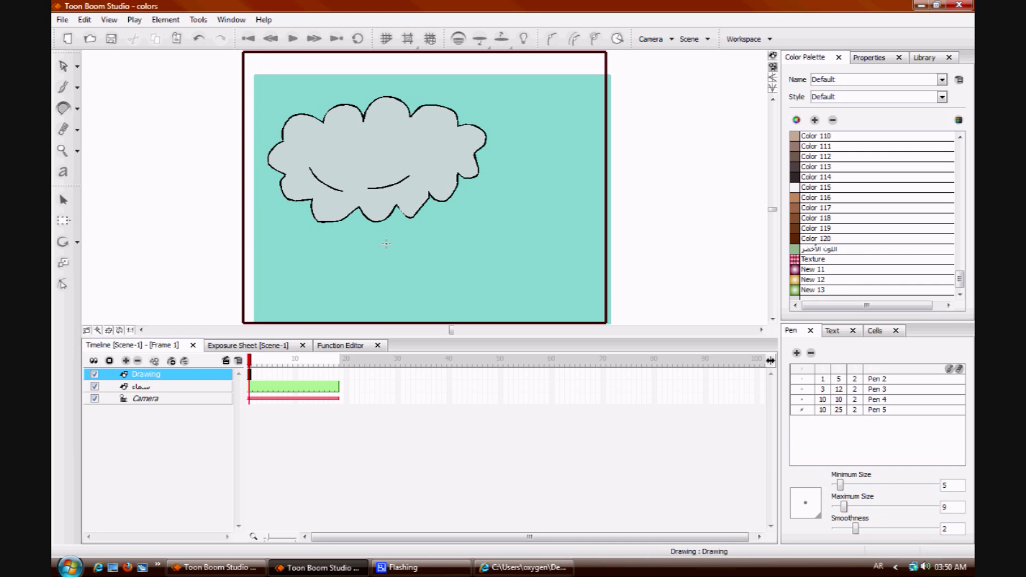
key(ctrl+a)
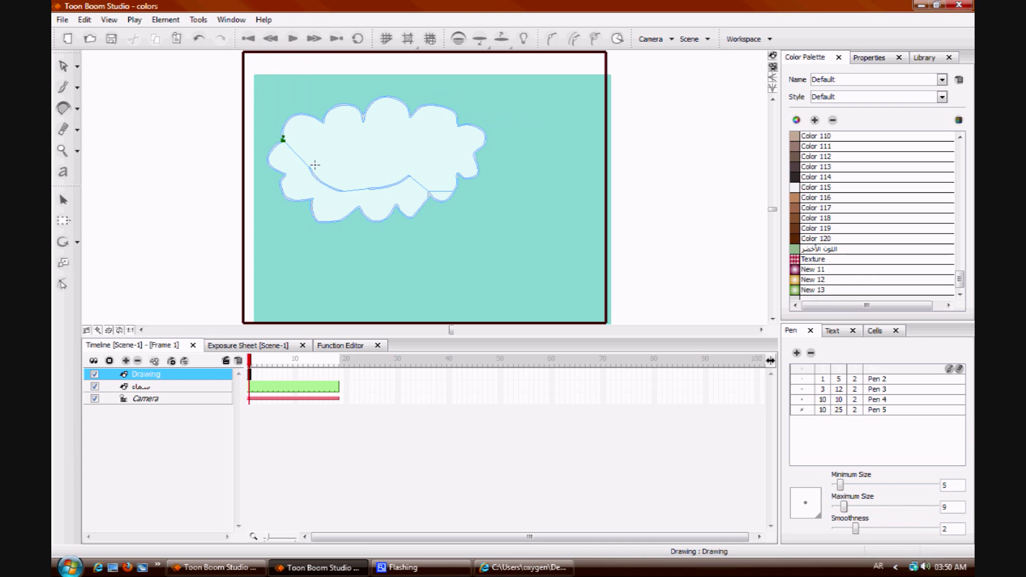
click(459, 234)
Step: Paint the lower section of the cloud beneath the curved lines with Color 103
drag(960, 278, 960, 263)
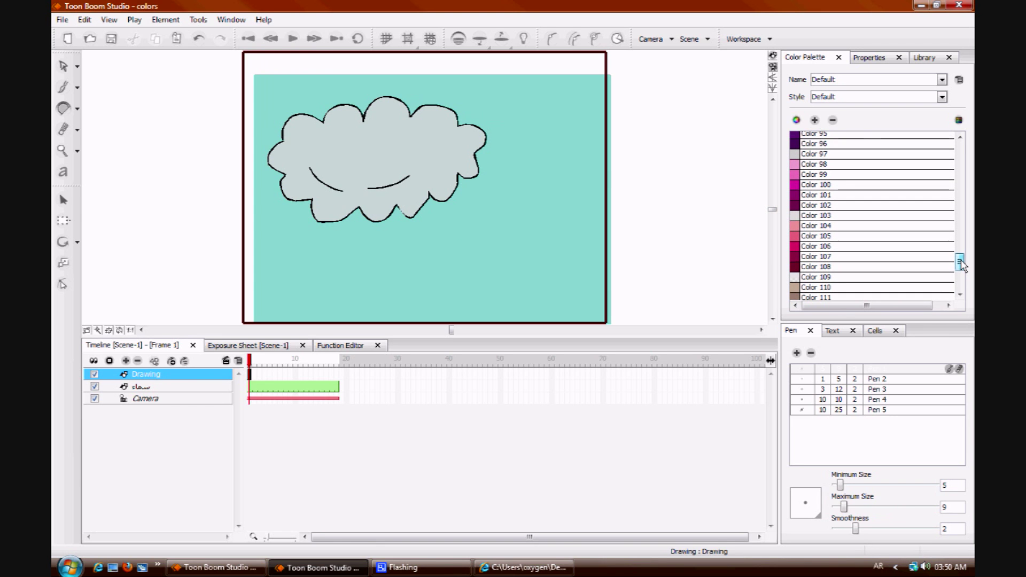
click(827, 218)
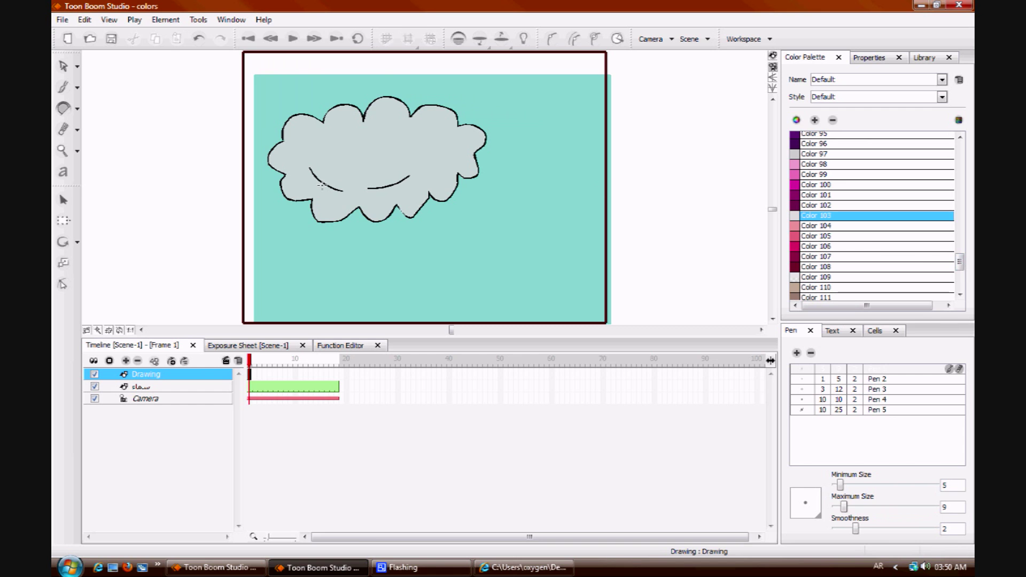
click(78, 110)
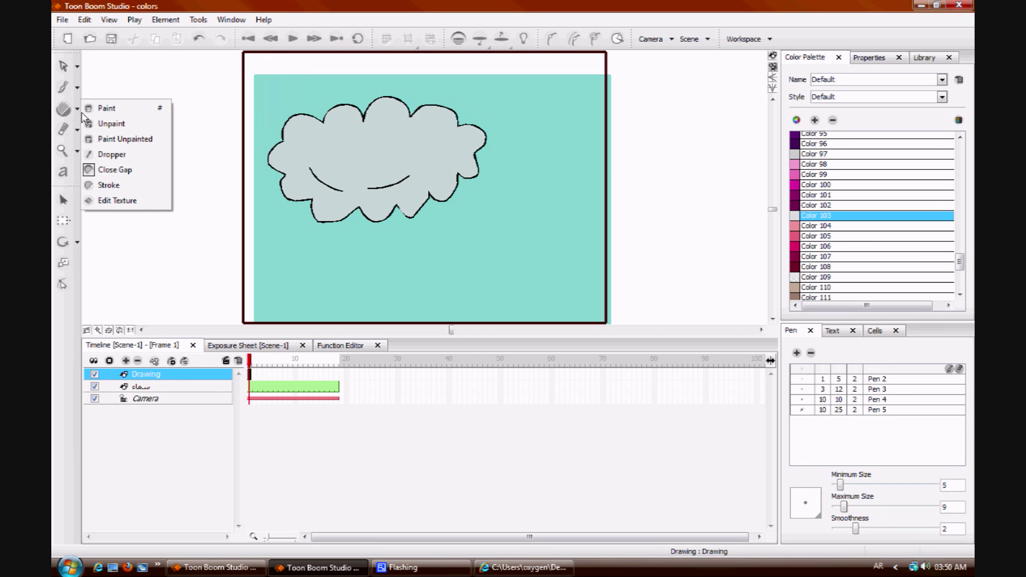
click(107, 108)
click(299, 183)
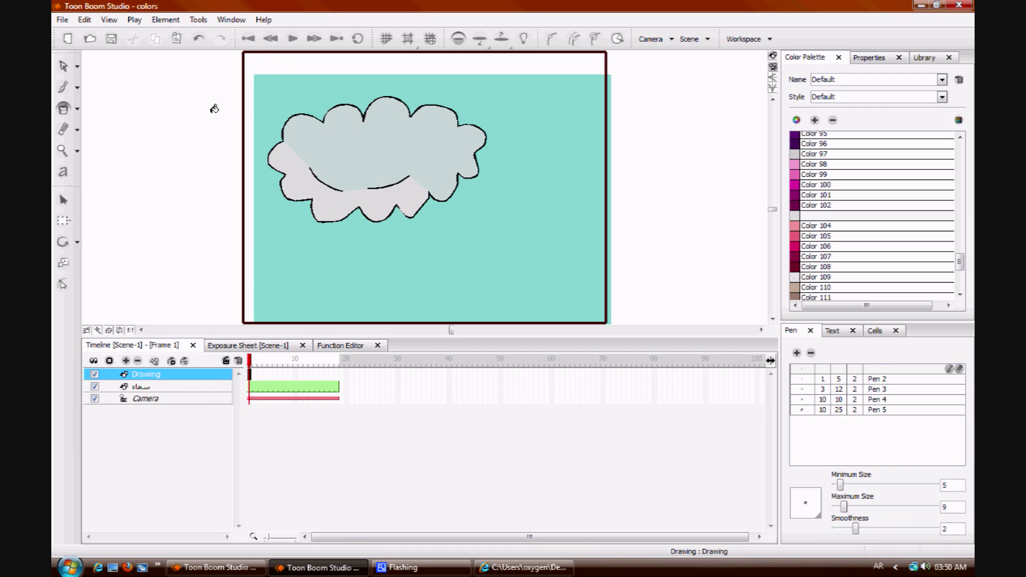
Step: Select the cloud's lower section and set the alpha of Color 103 to 210
click(64, 74)
click(330, 201)
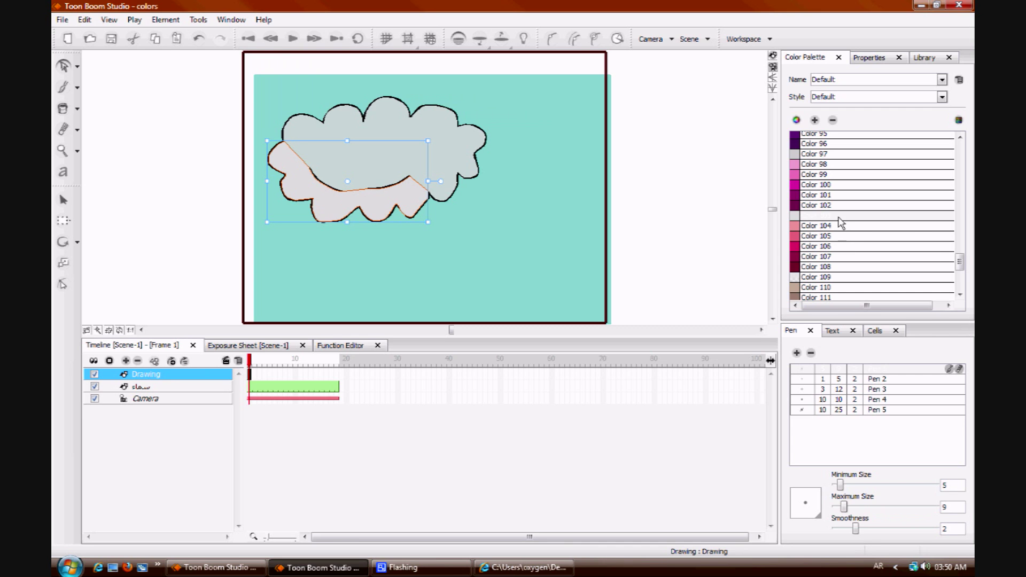
drag(960, 270, 959, 262)
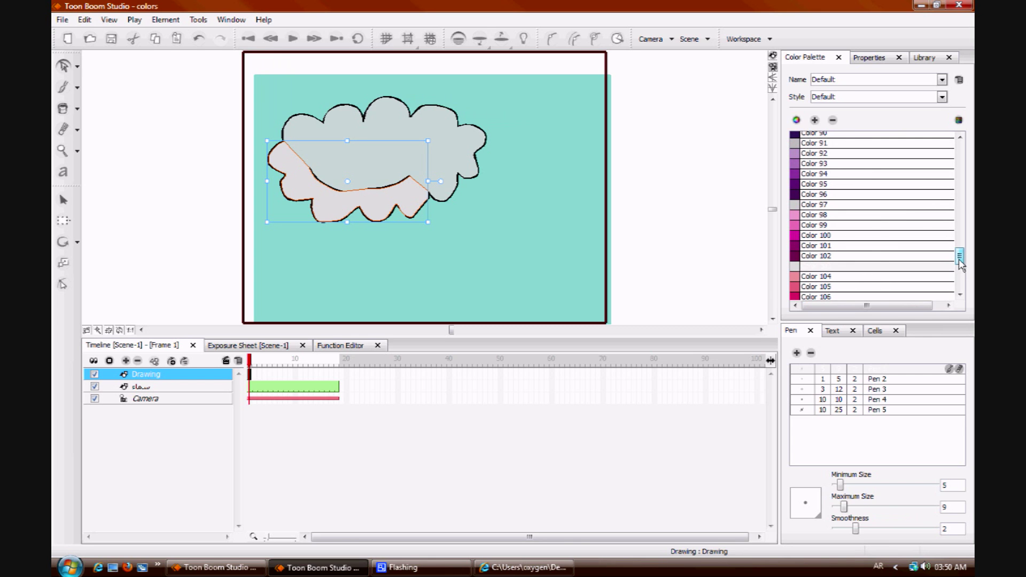
click(795, 269)
double_click(795, 271)
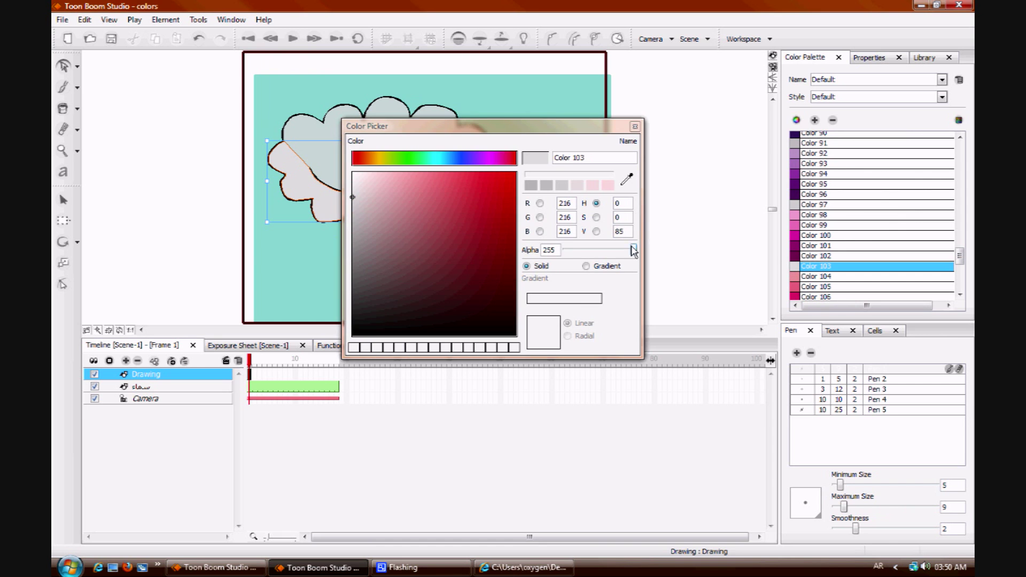
drag(634, 250, 619, 253)
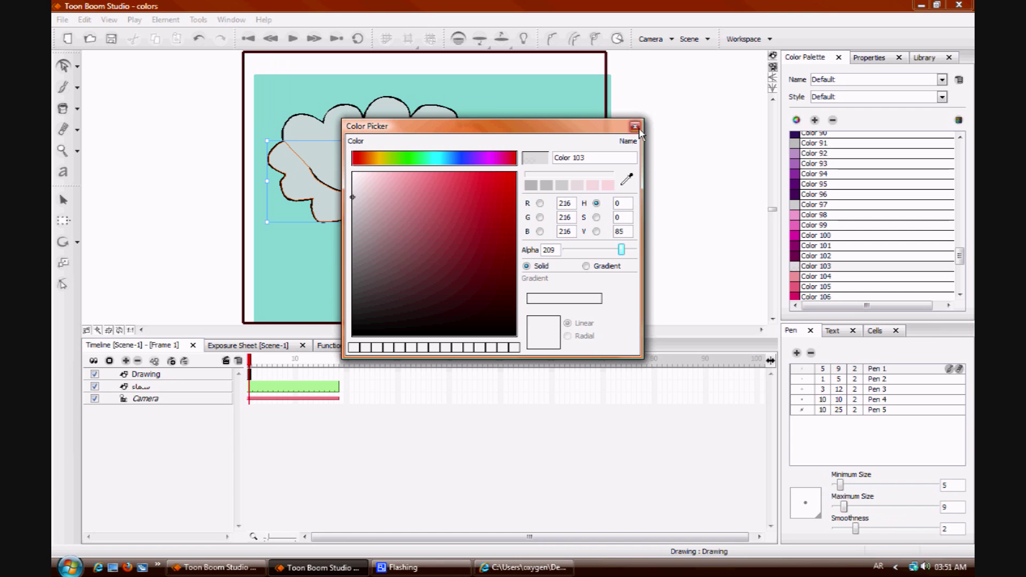
drag(623, 252, 620, 252)
double_click(550, 250)
text(210)
key(Return)
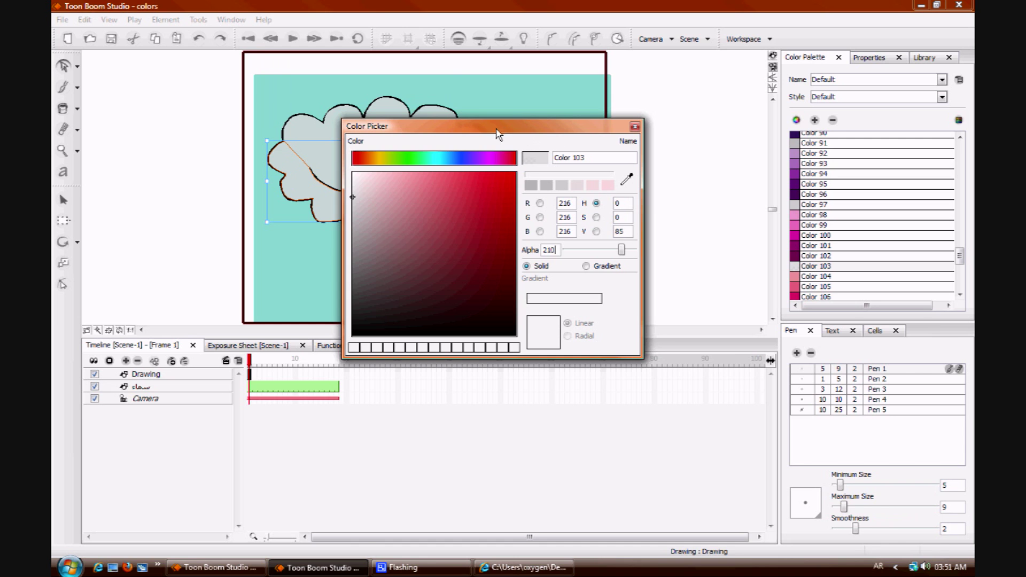
Step: Set the alpha of Color 103 to 216, close the color picker and deselect the cloud's lower section
drag(503, 128, 617, 105)
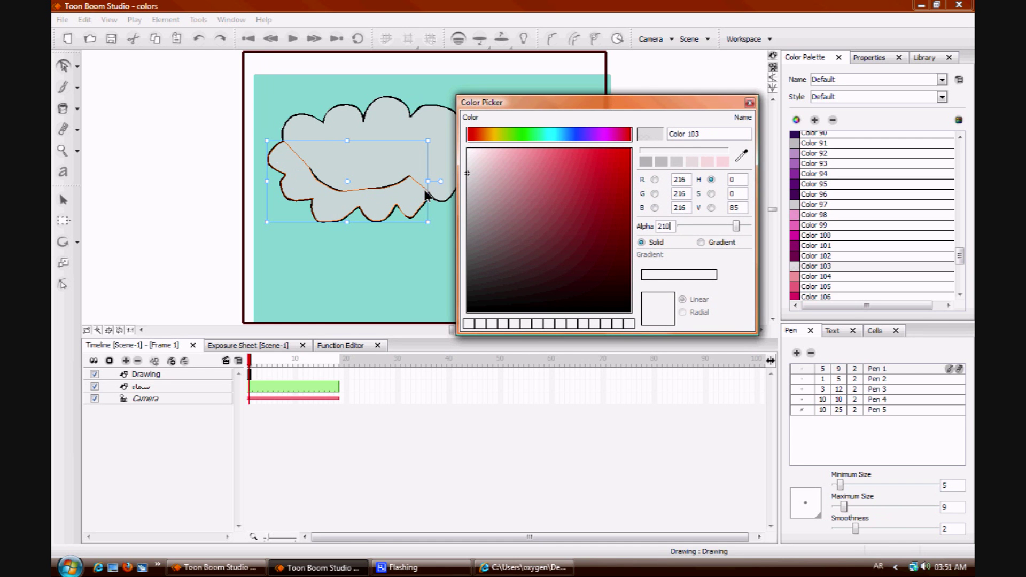
mouse_move(741, 230)
mouse_down()
mouse_move(719, 229)
mouse_move(737, 227)
mouse_up()
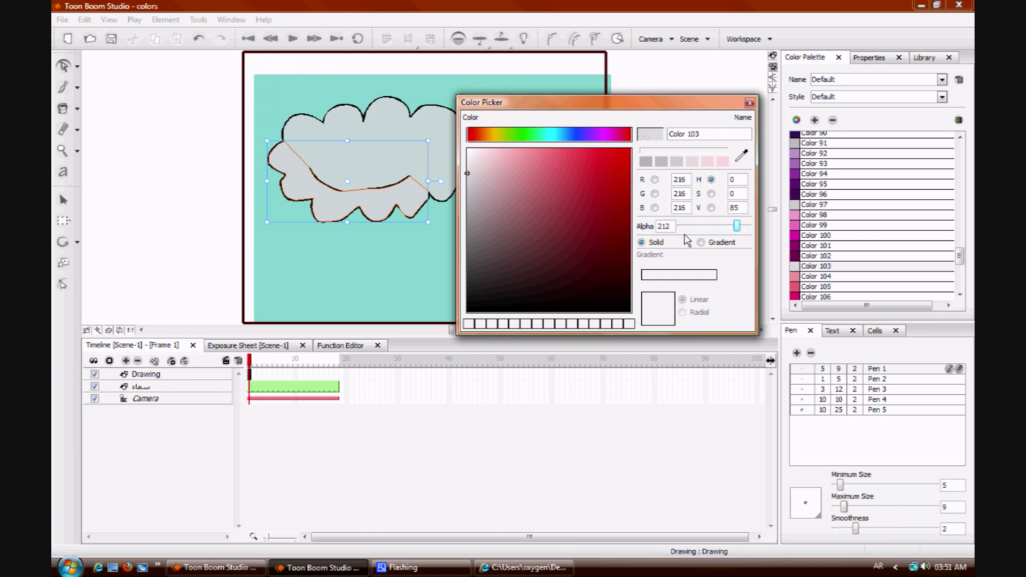
text(216)
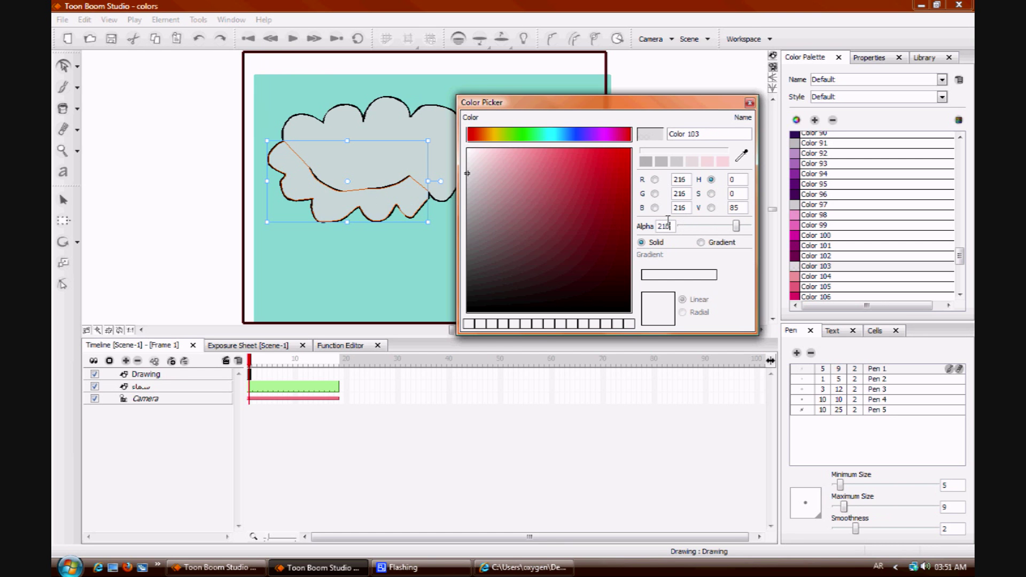
click(750, 102)
click(664, 181)
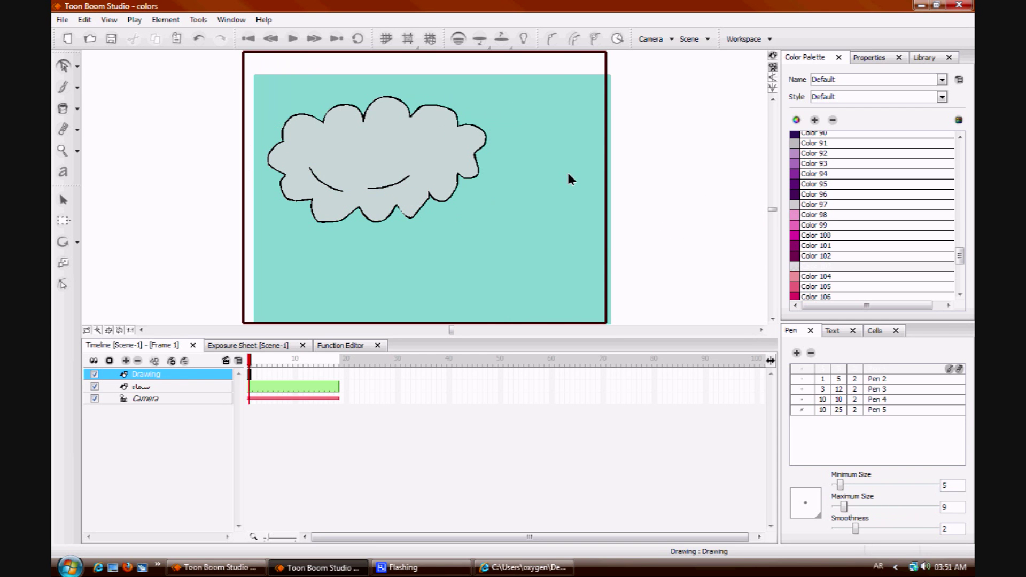
Step: Extend the exposure of the cloud's Drawing element to frame 18 and preview the scene in playback
click(337, 374)
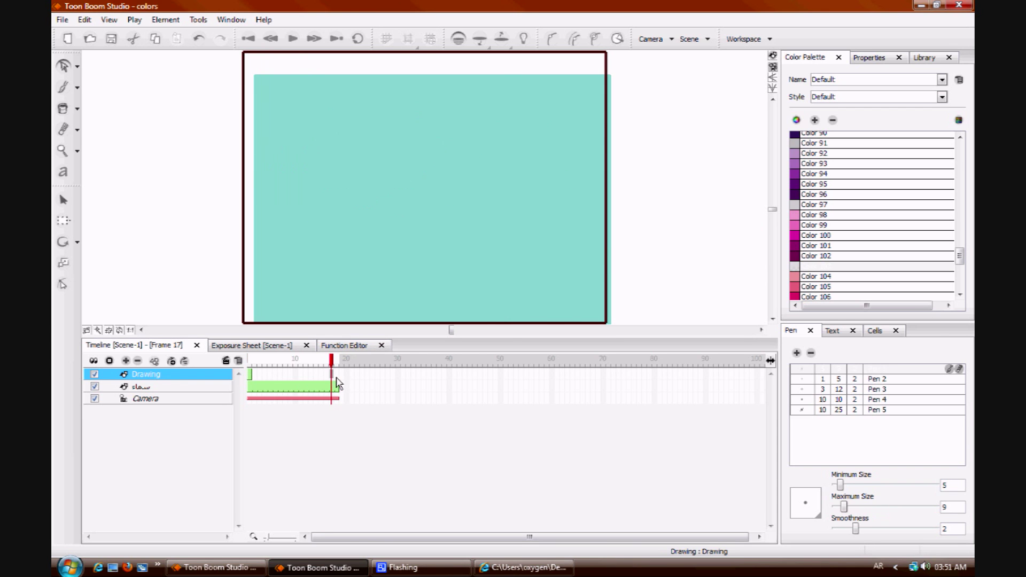
right_click(336, 374)
click(390, 151)
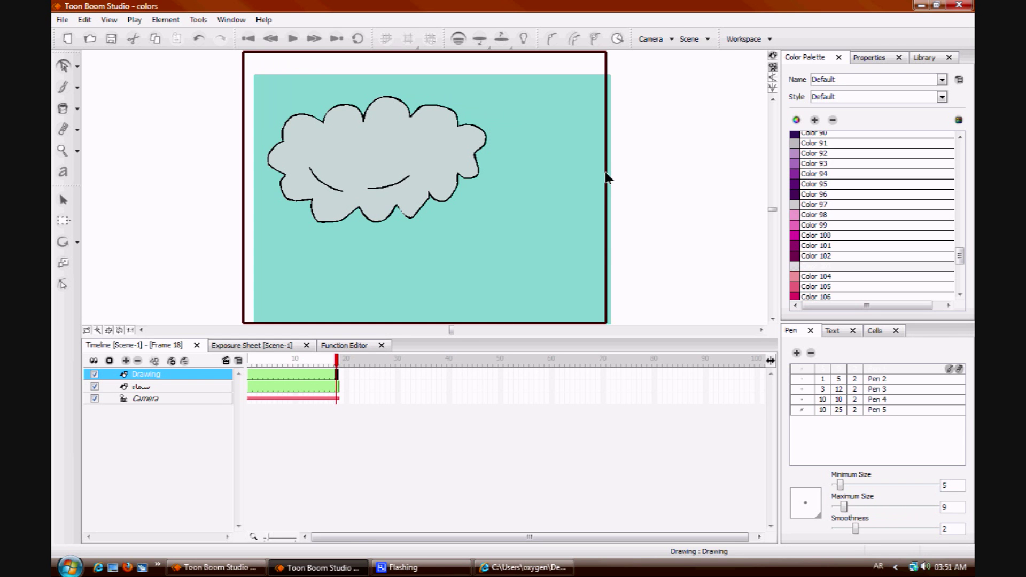
key(ctrl+Return)
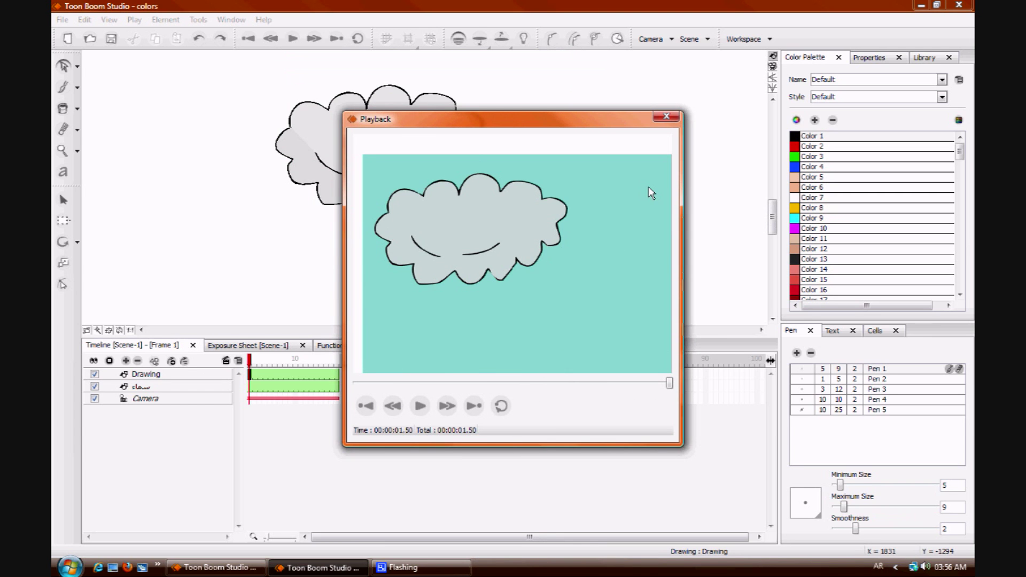
click(666, 116)
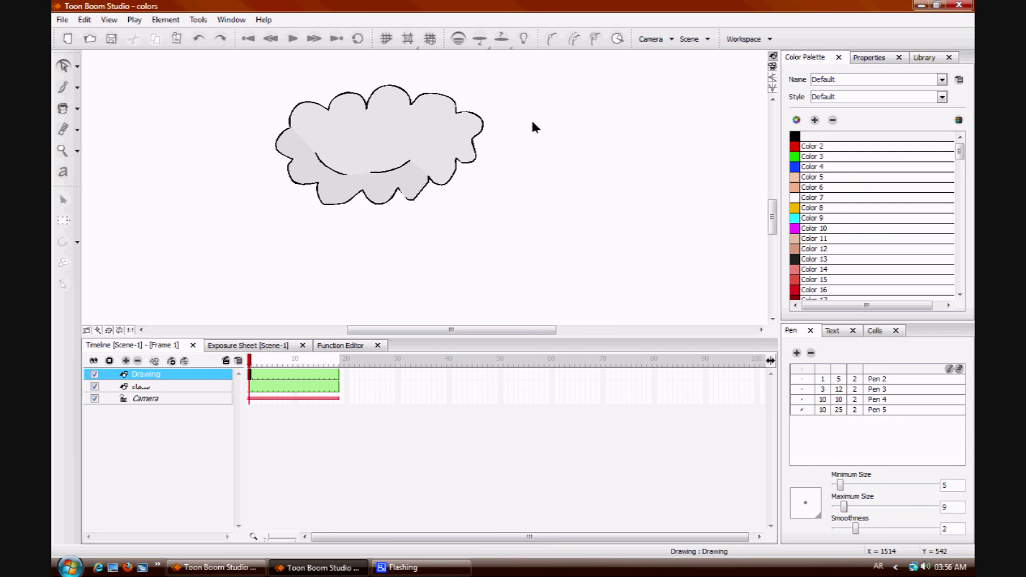
Step: Select the entire cloud drawing and delete it
drag(564, 71, 234, 249)
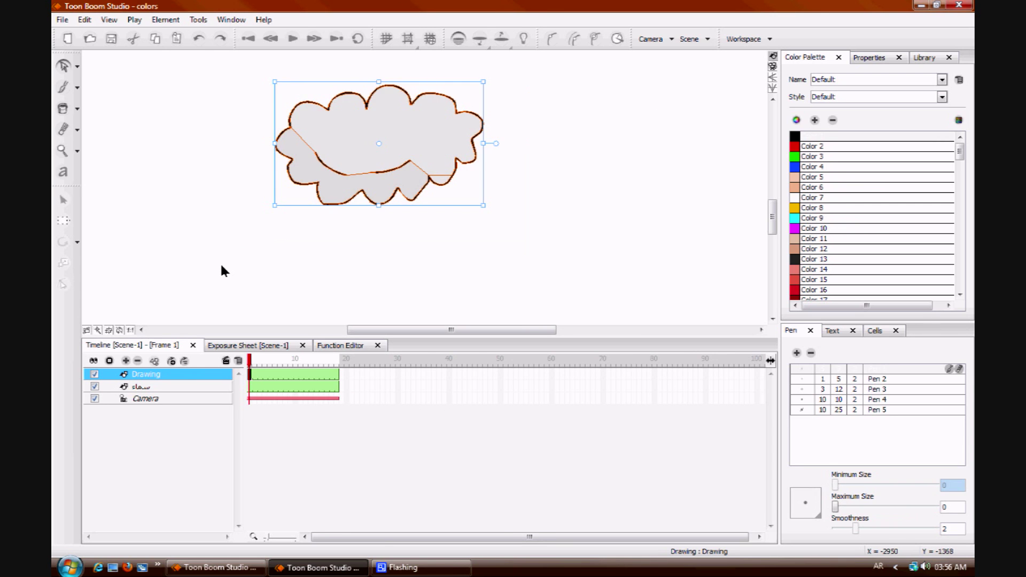
key(Delete)
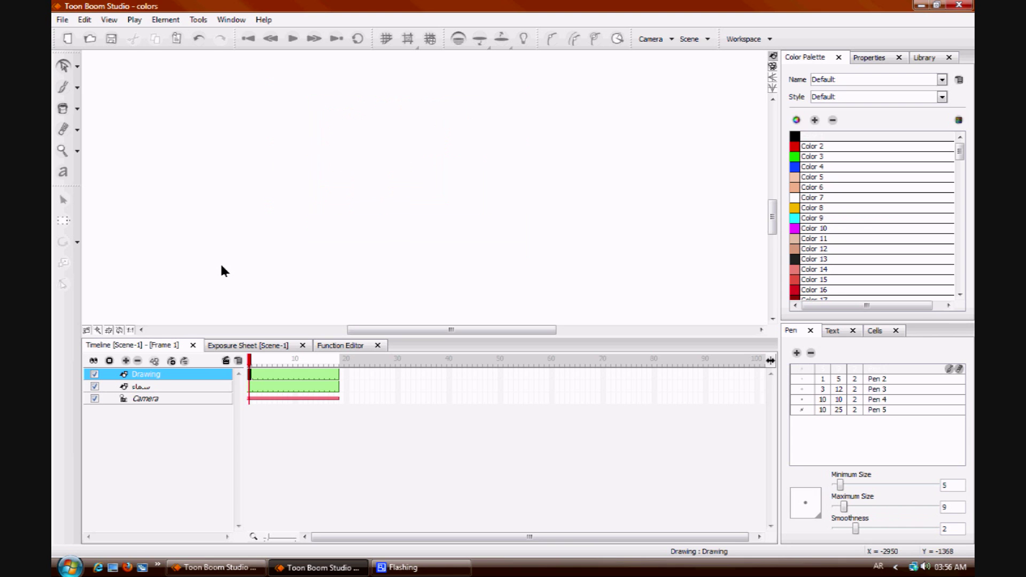
Step: Create a new project named منظر and answer the save prompt for the current project
click(68, 39)
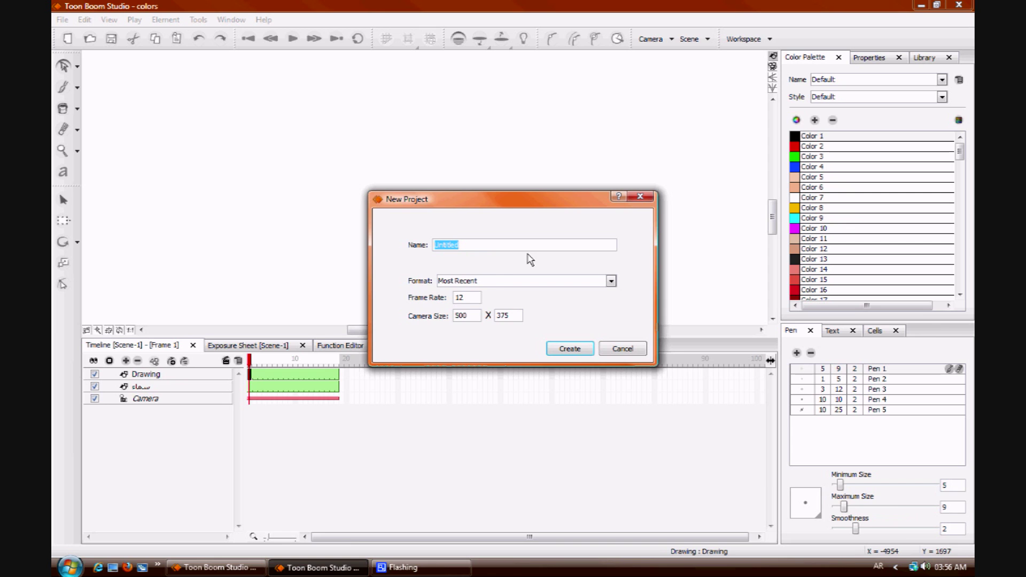
text(lk)
key(alt+shift)
key(alt+shift)
text(منظر)
click(550, 347)
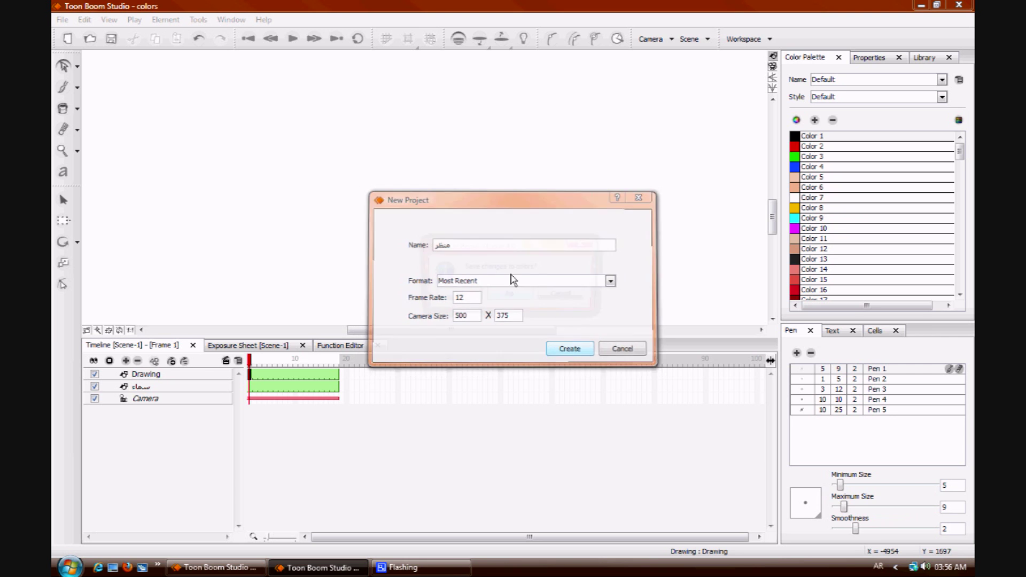
click(505, 296)
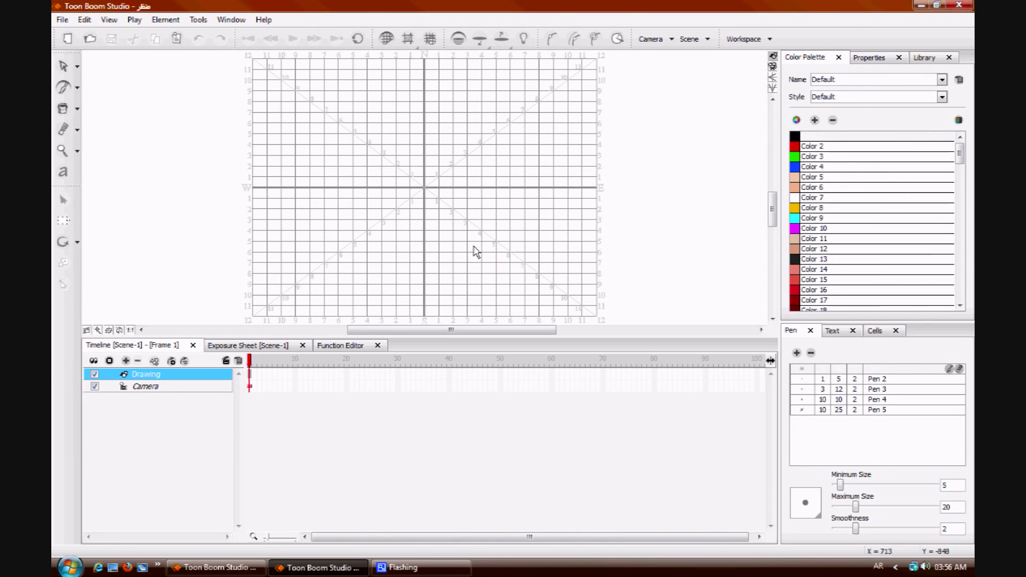
Step: Enlarge the drawing area above the timeline and rename the Drawing element as الخلفية
drag(487, 334, 486, 362)
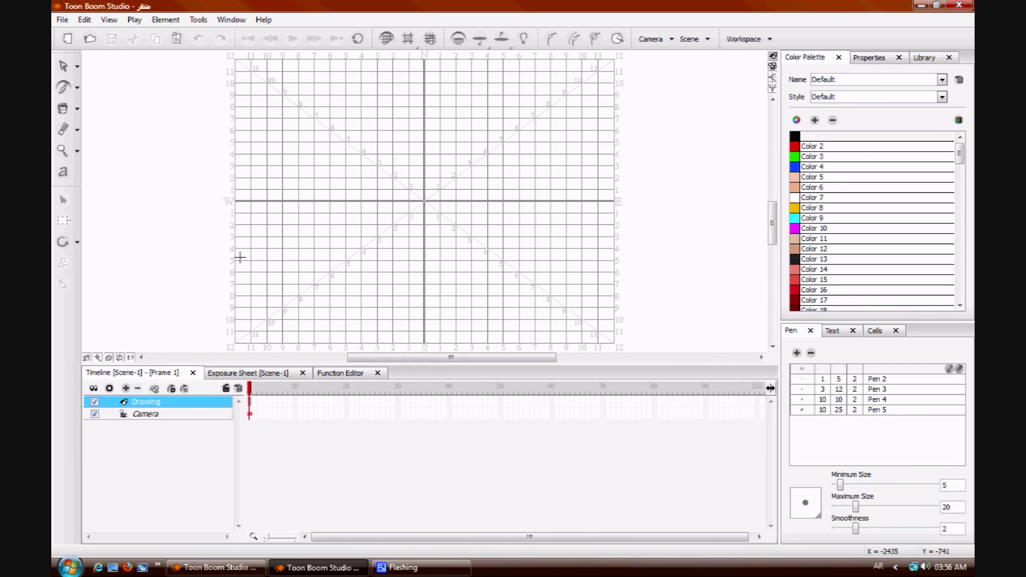
double_click(175, 404)
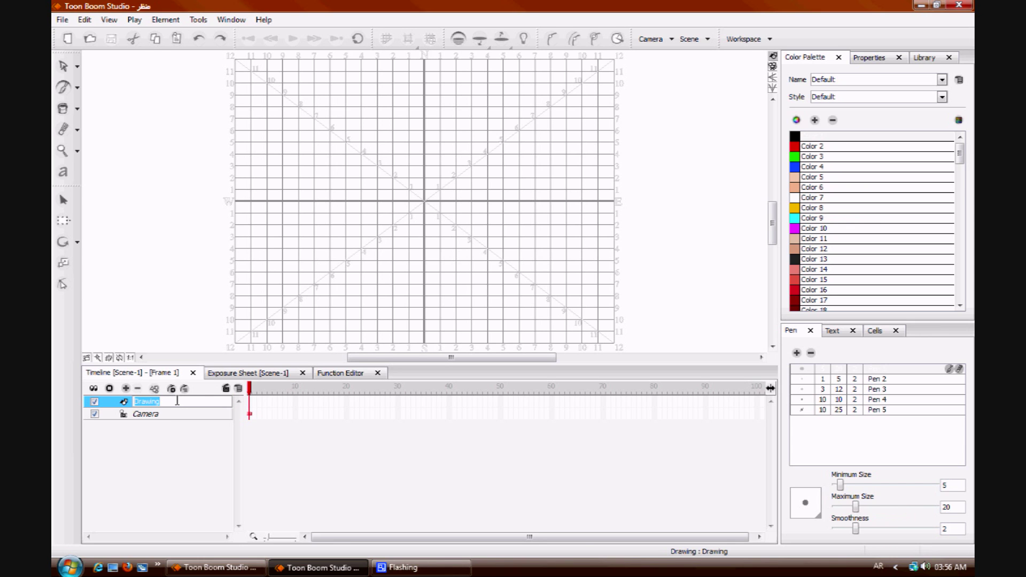
text(س)
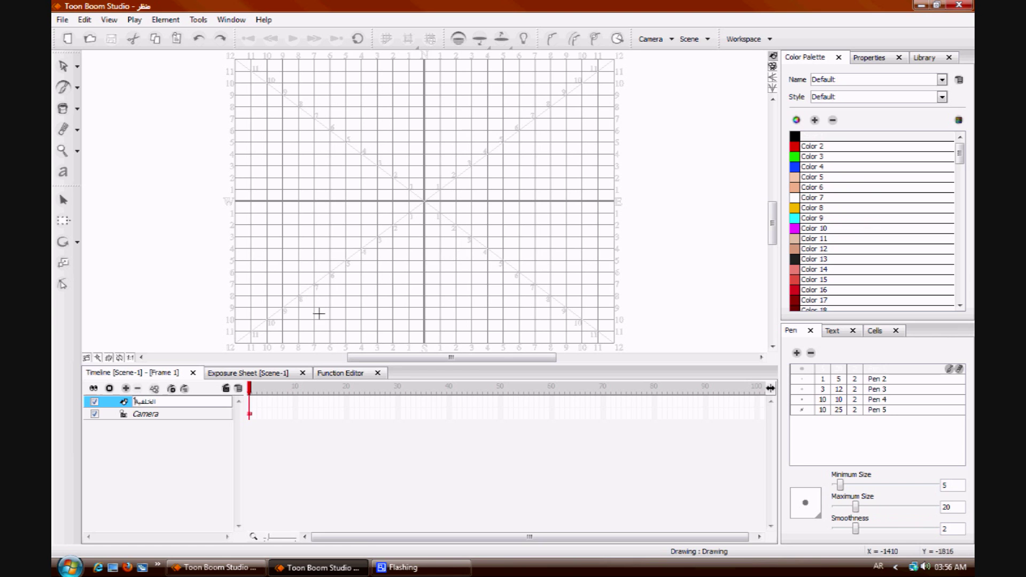
key(Return)
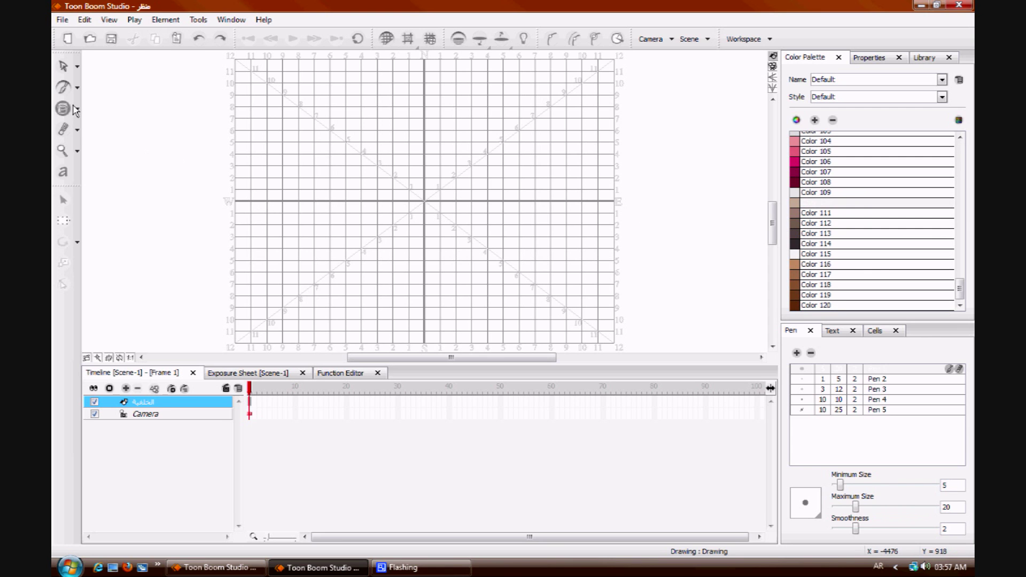
Step: Draw a rectangle over the lower half of the grid and paint it with the light brown Color 110
click(77, 130)
click(77, 109)
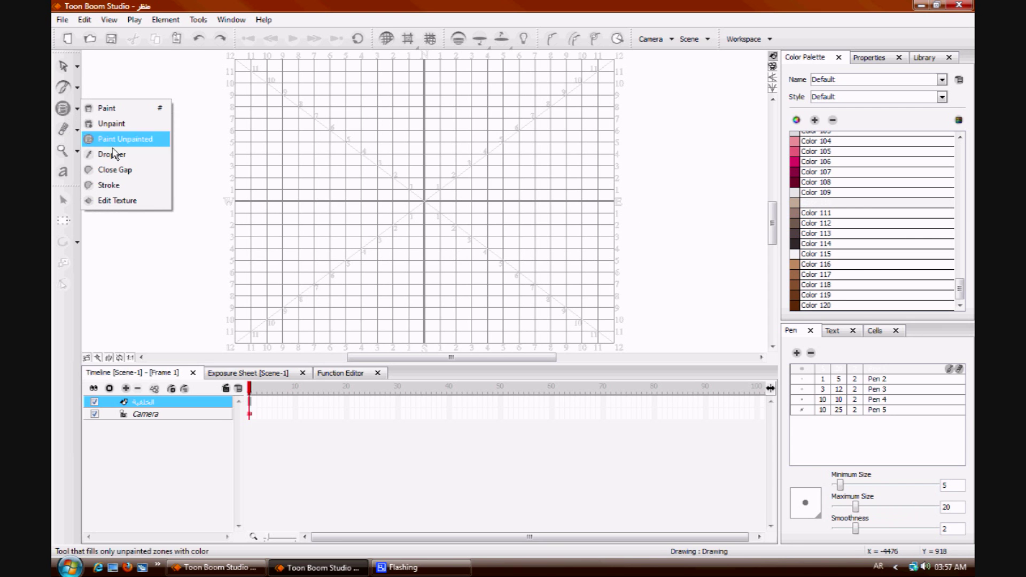
click(77, 87)
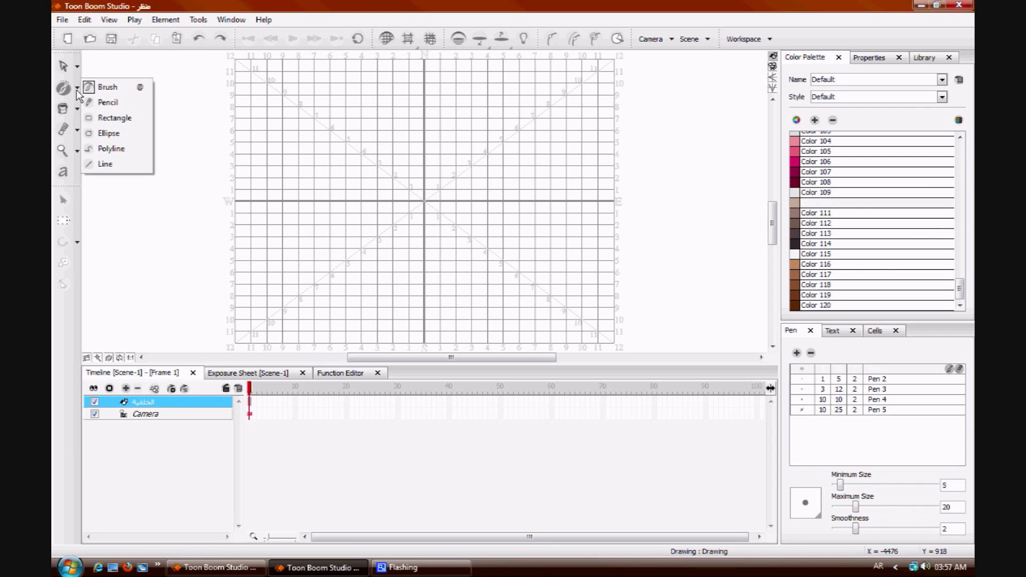
click(96, 115)
mouse_move(231, 201)
mouse_down()
mouse_move(610, 247)
mouse_move(626, 306)
mouse_move(618, 345)
mouse_up()
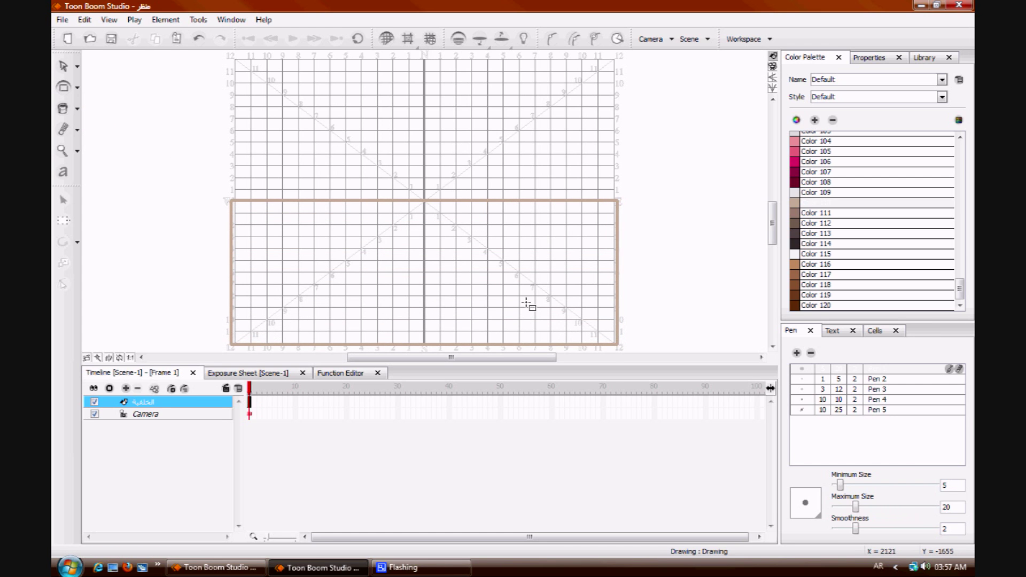
click(63, 108)
click(311, 267)
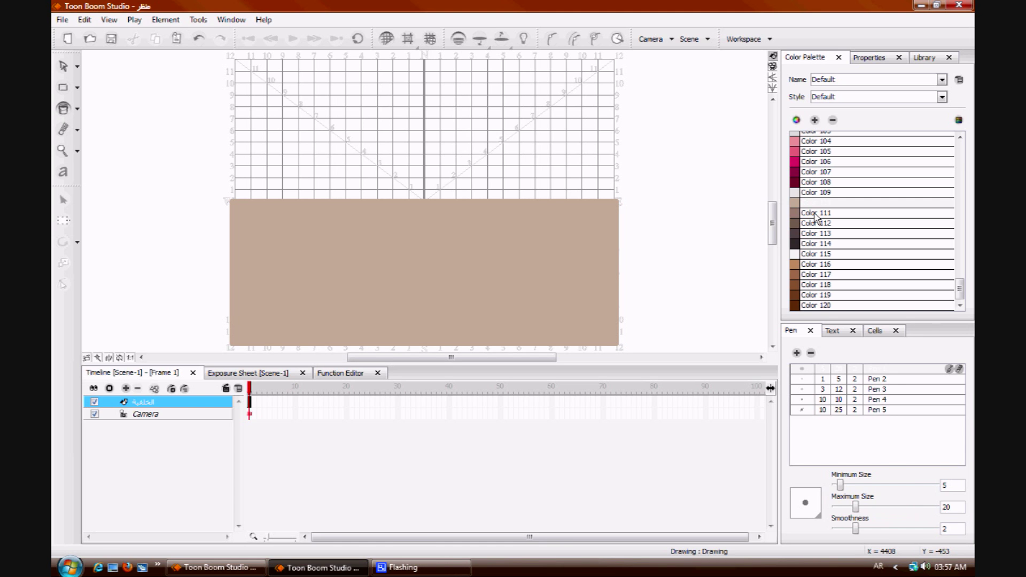
Step: Draw a rectangle over the upper half of the grid and paint it with the turquoise Color 56
click(63, 88)
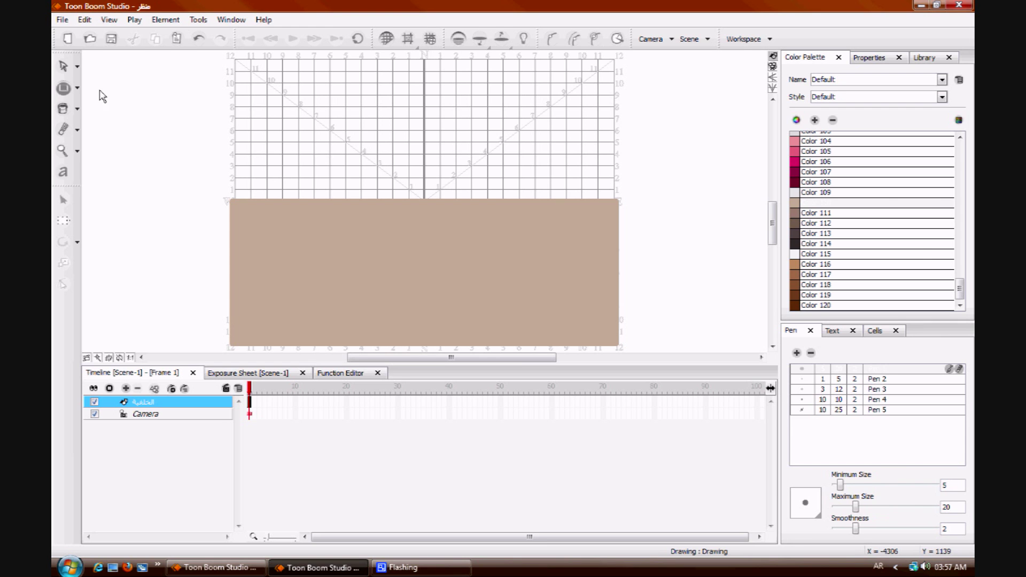
drag(959, 289, 960, 212)
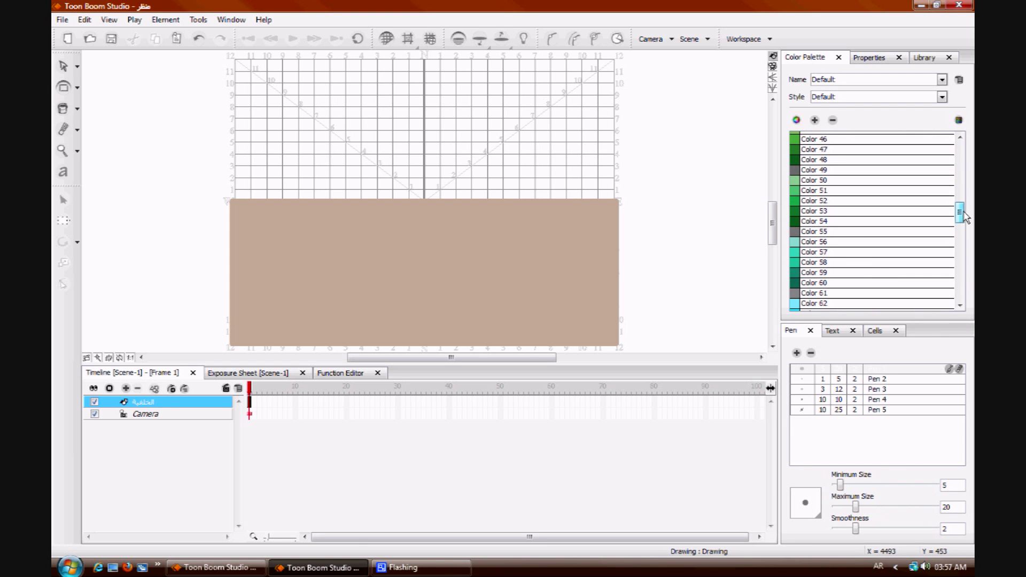
click(823, 241)
scroll(374, 178, up, 2)
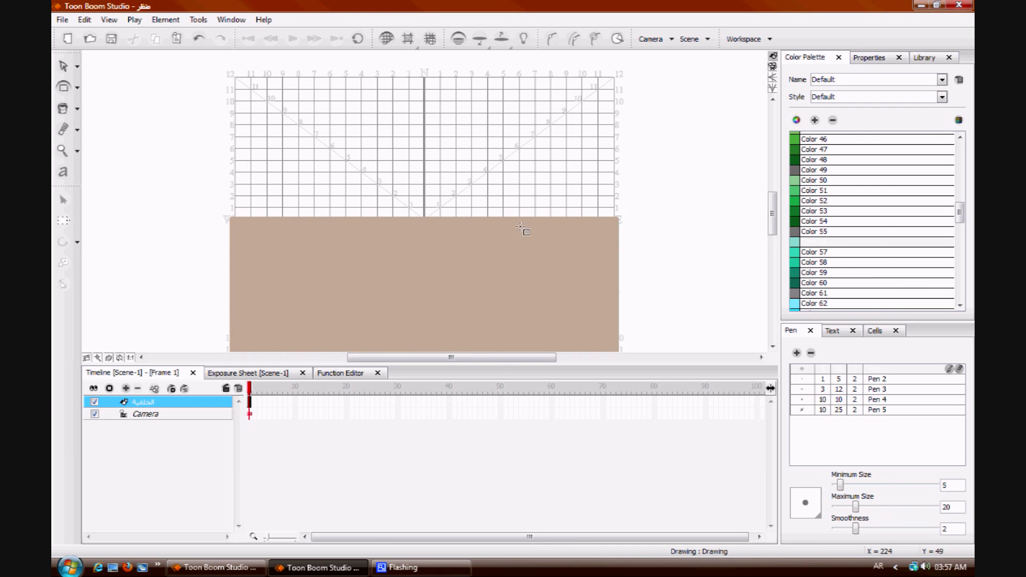
drag(617, 220, 232, 73)
click(63, 108)
click(328, 149)
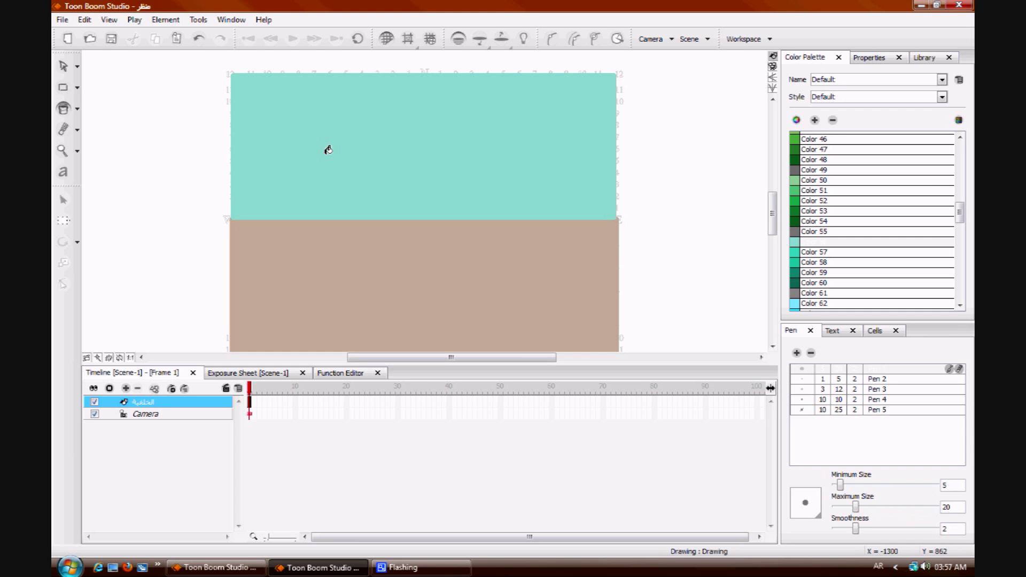
scroll(328, 149, down, 1)
click(64, 89)
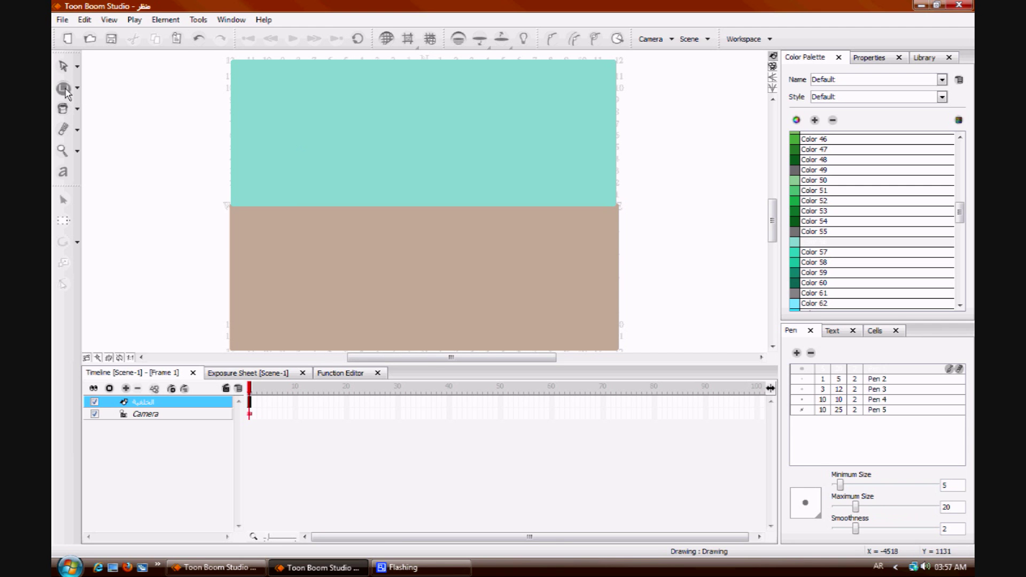
click(63, 65)
mouse_move(166, 64)
mouse_down()
mouse_move(414, 172)
mouse_move(687, 347)
mouse_up()
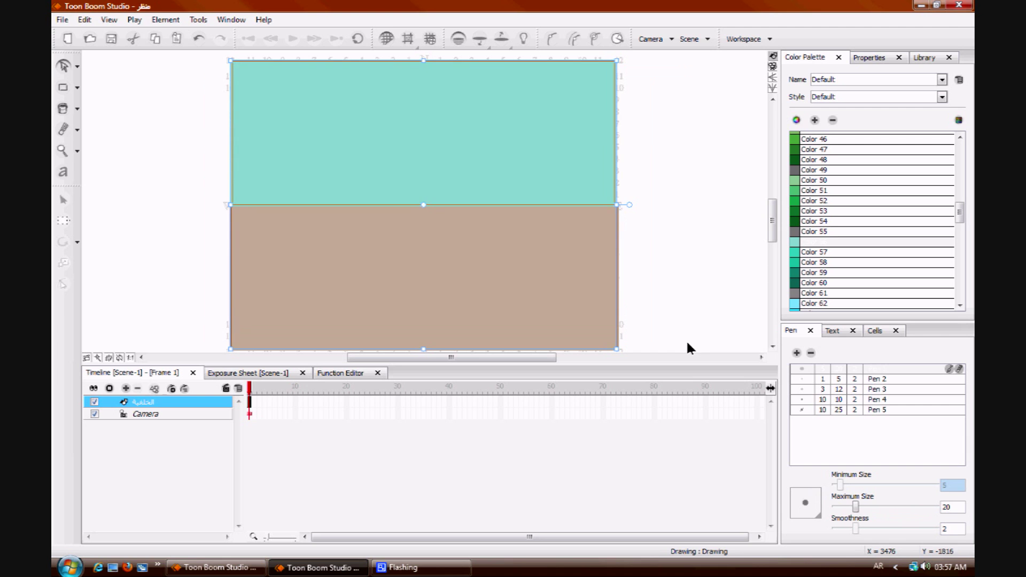
click(672, 260)
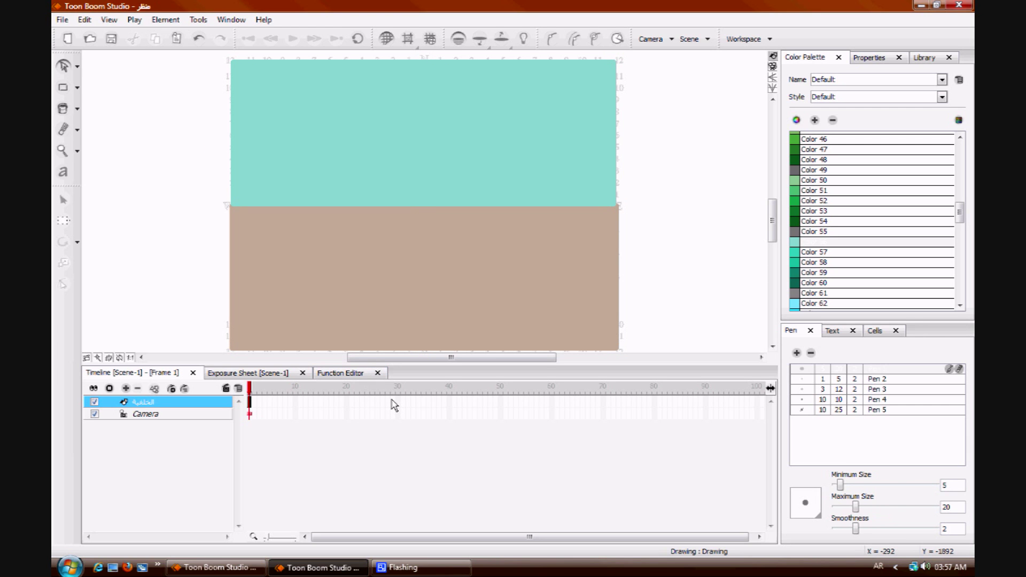
Step: Extend the exposure of the الخلفية element to frame 30
click(347, 405)
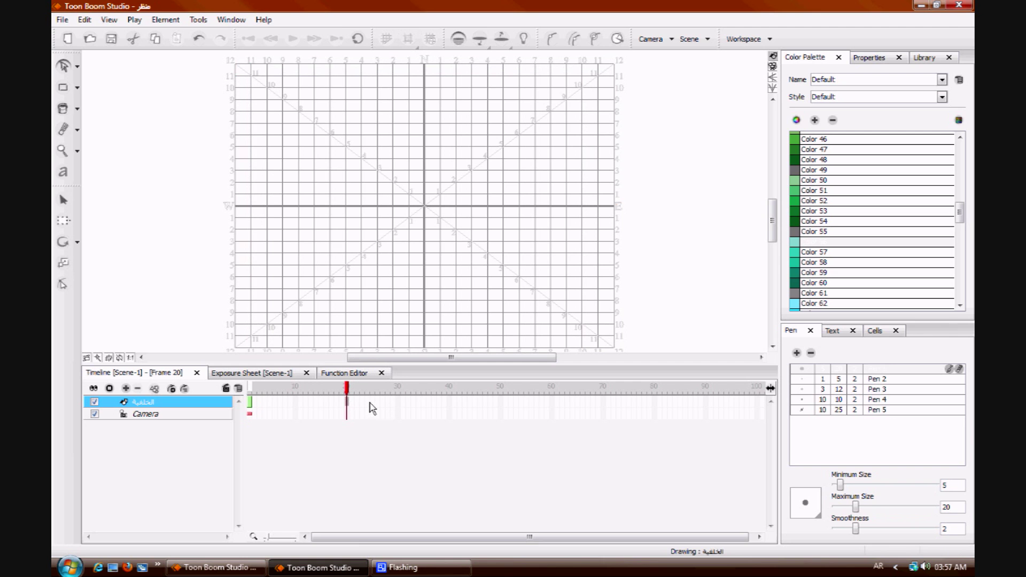
click(398, 405)
right_click(398, 405)
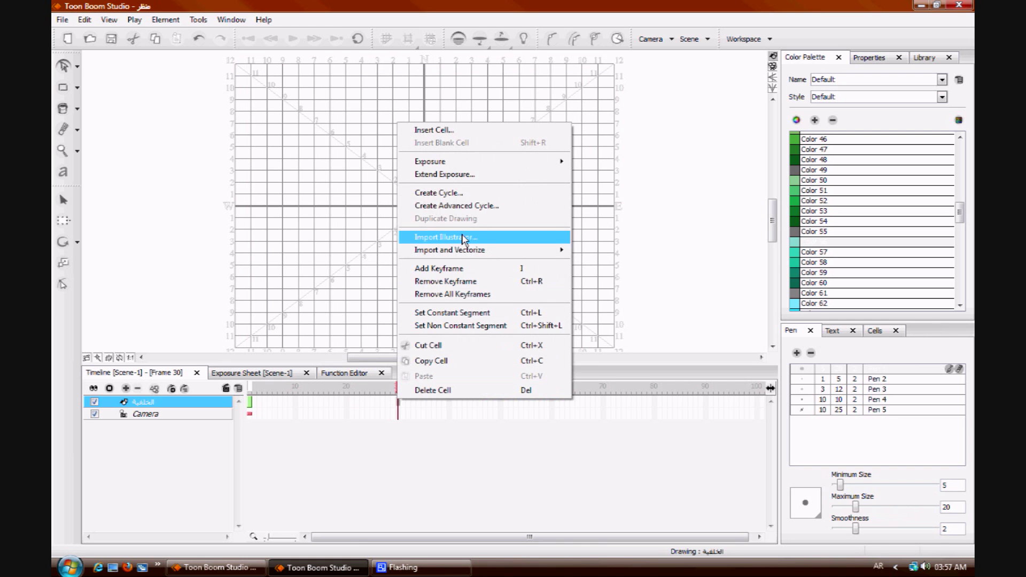
click(465, 174)
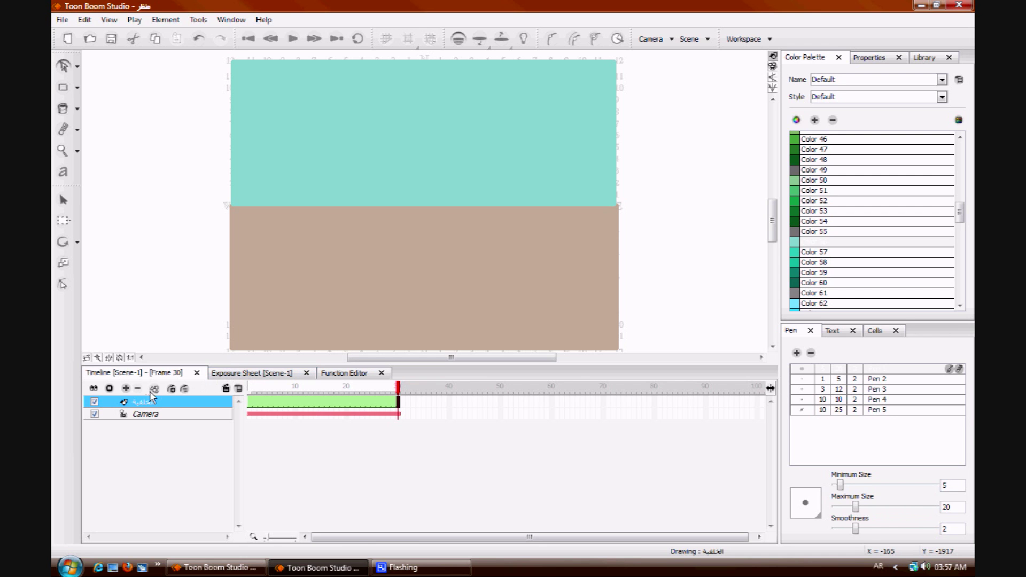
Step: Add a new Drawing element named أشجار
click(126, 388)
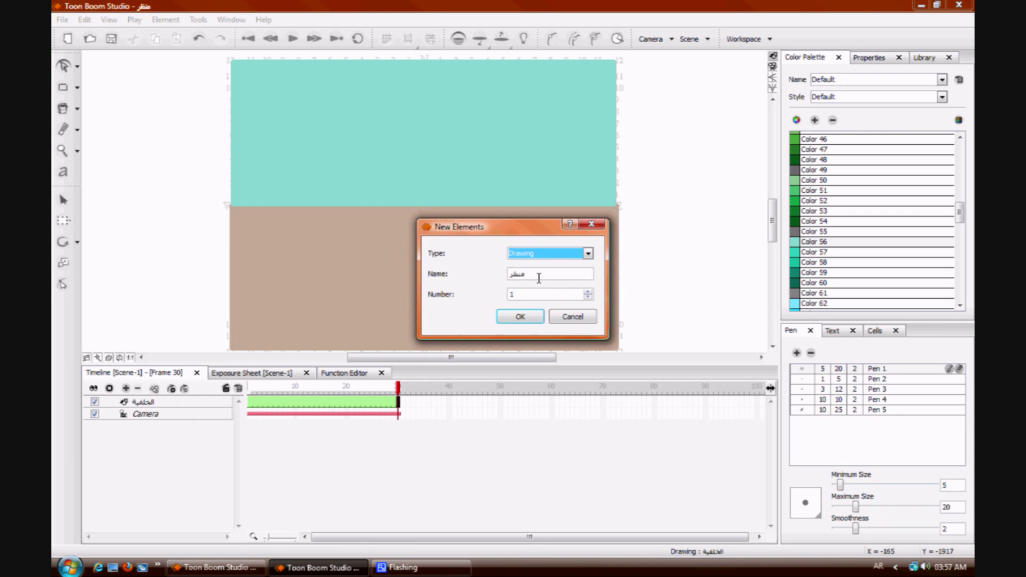
key(Tab)
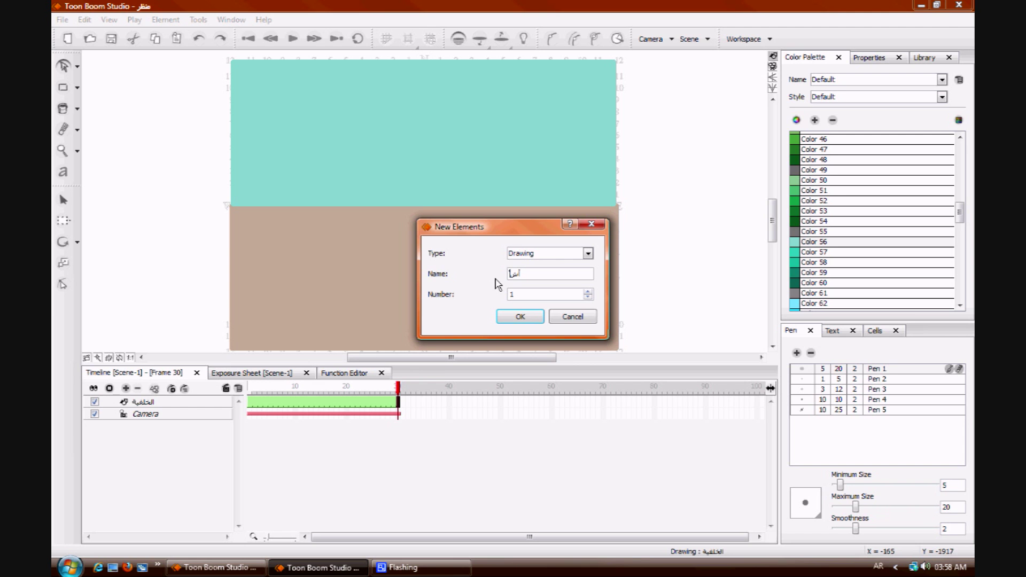
key(Return)
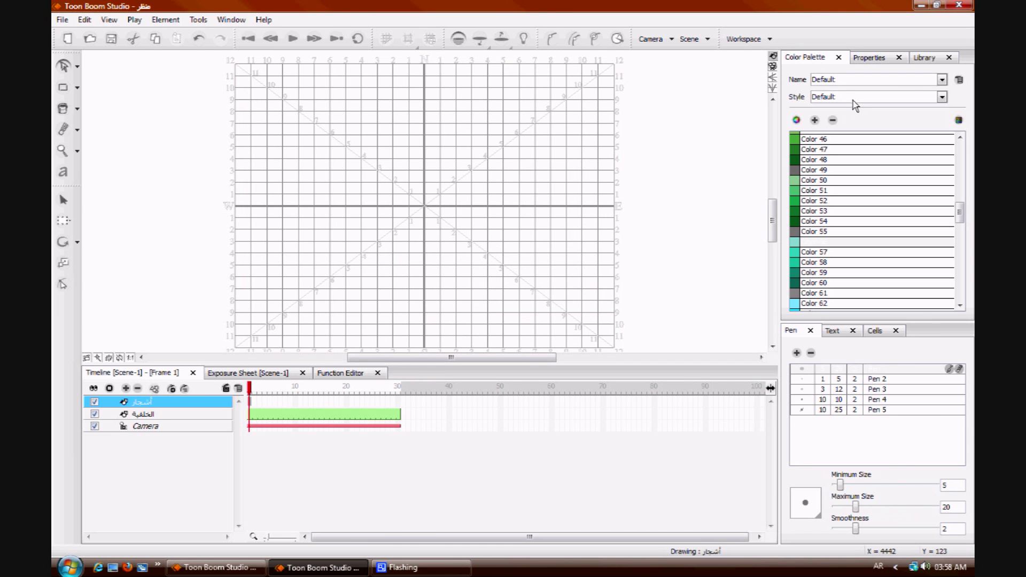
Step: Open the Props catalog of the Toon Boom Templates library and show its templates as thumbnails
click(924, 58)
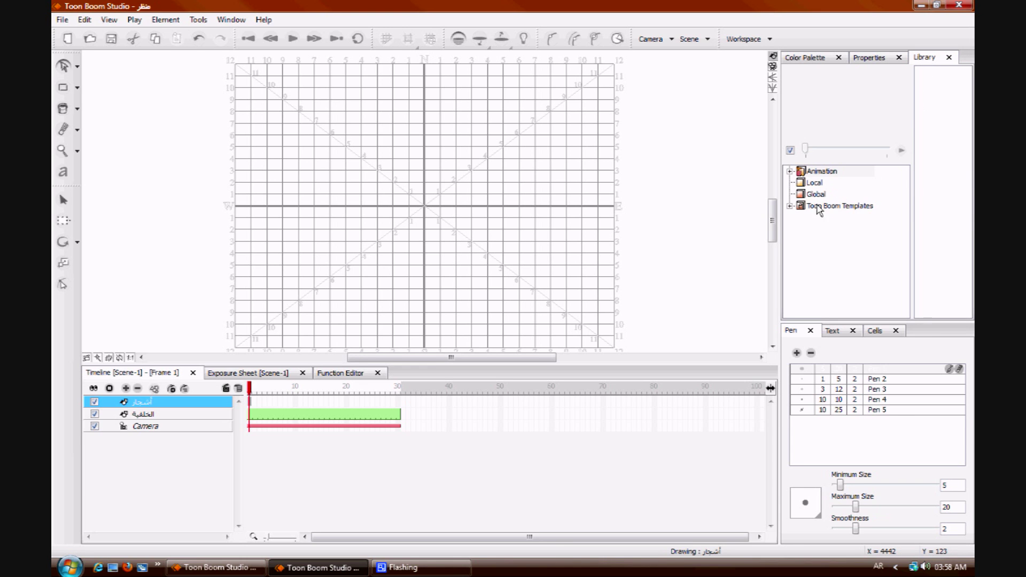
click(790, 206)
click(828, 241)
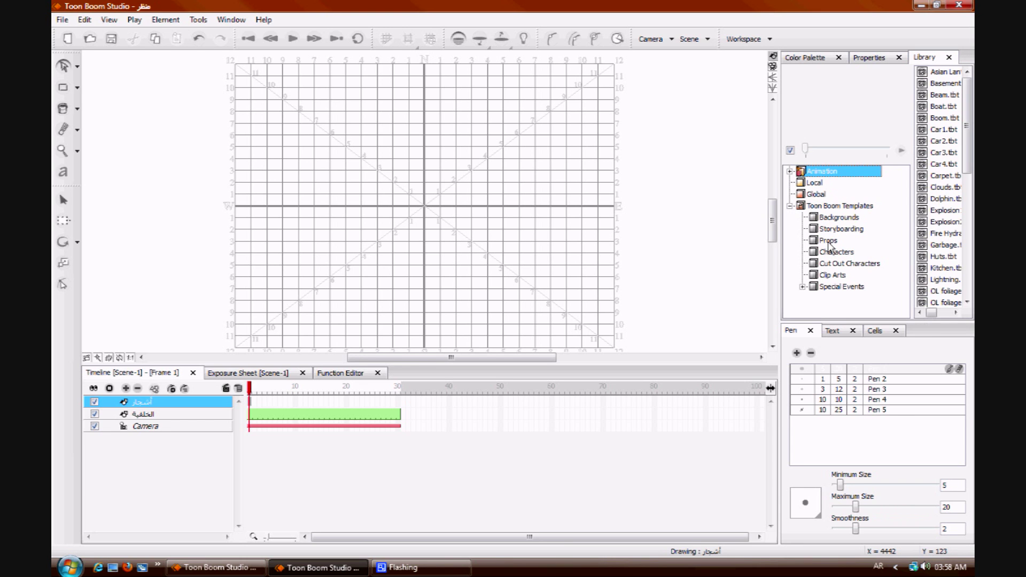
right_click(942, 95)
mouse_move(933, 100)
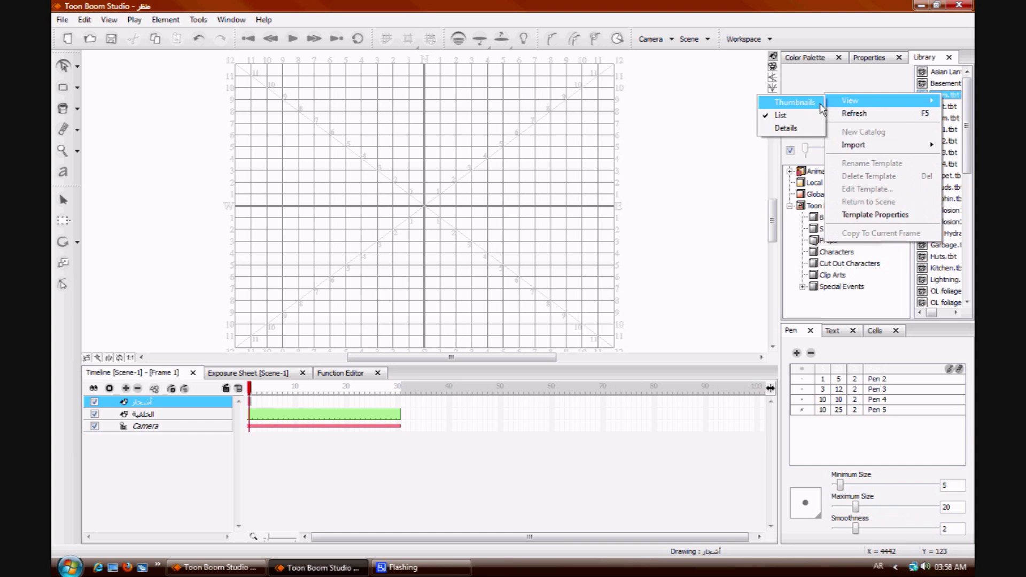
click(801, 112)
Step: Place the Tree3.tbt template on frame 1 of the أشجار element and show the background behind it
drag(967, 85, 968, 275)
click(932, 225)
drag(912, 228, 256, 400)
click(919, 160)
click(933, 219)
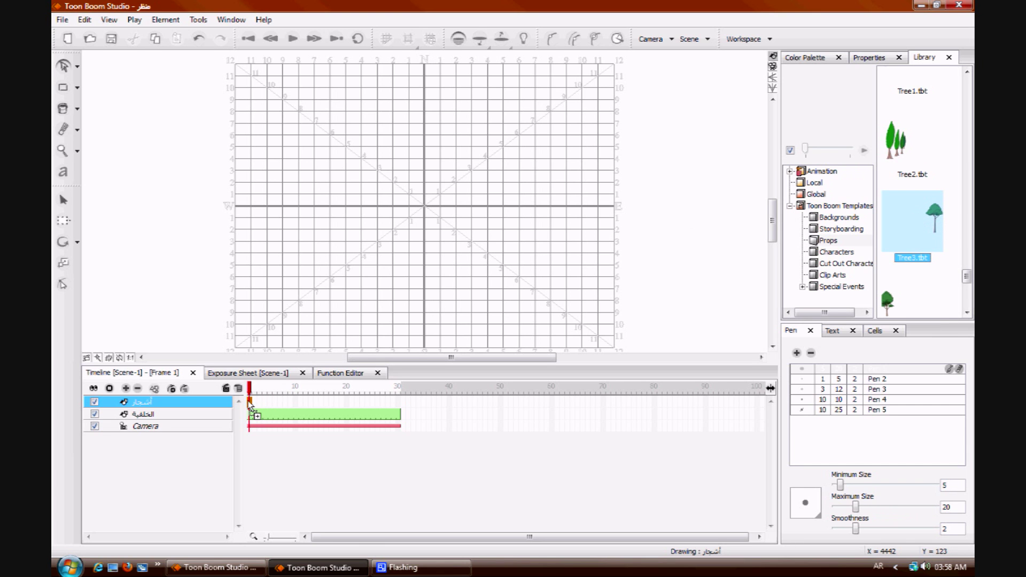
drag(624, 77, 460, 325)
click(773, 66)
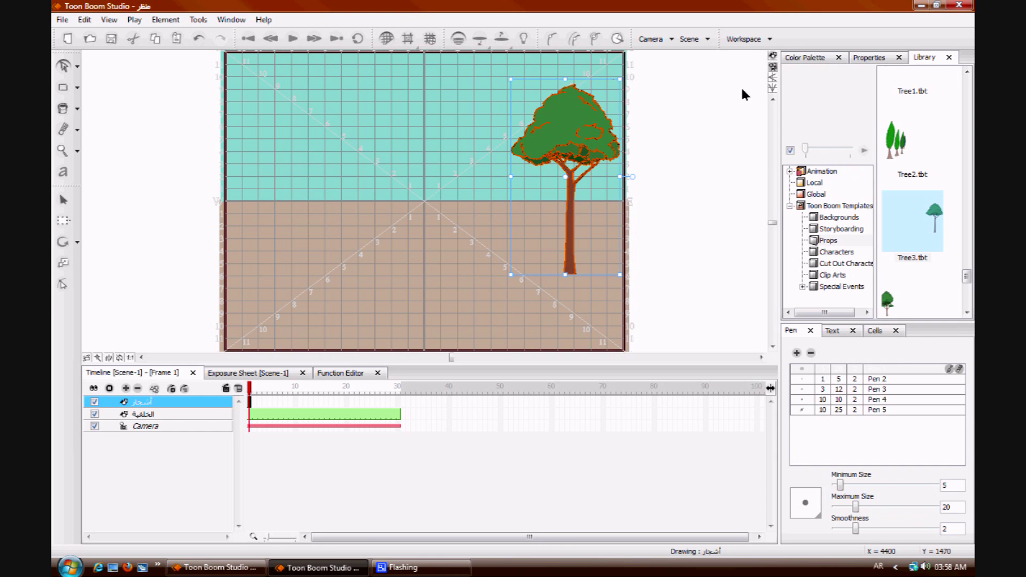
Step: Shrink the tree and repeat it in an overlapping row along the horizon across the full scene width
drag(510, 275, 544, 218)
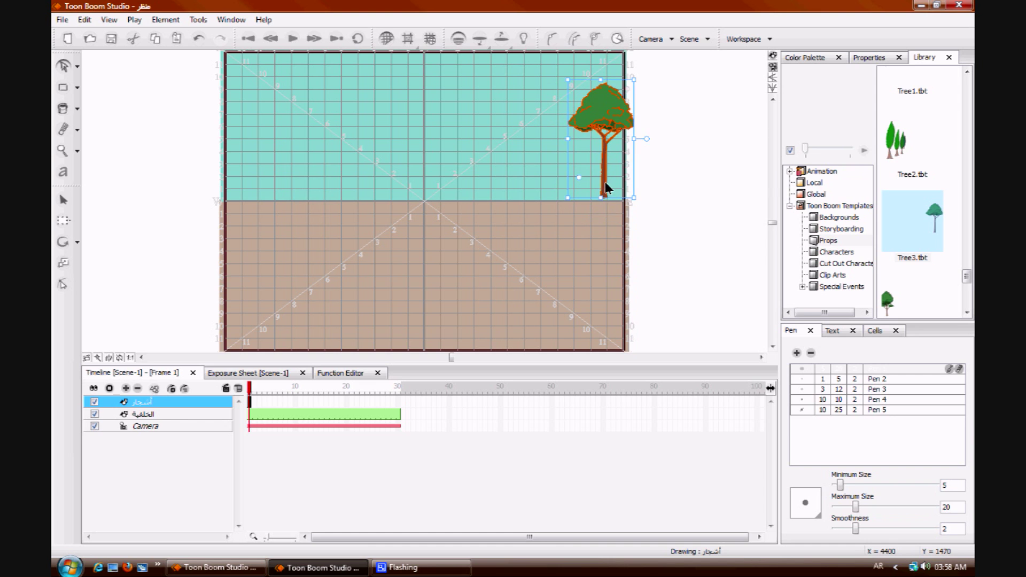
click(615, 205)
drag(609, 202, 607, 224)
key(ctrl+z)
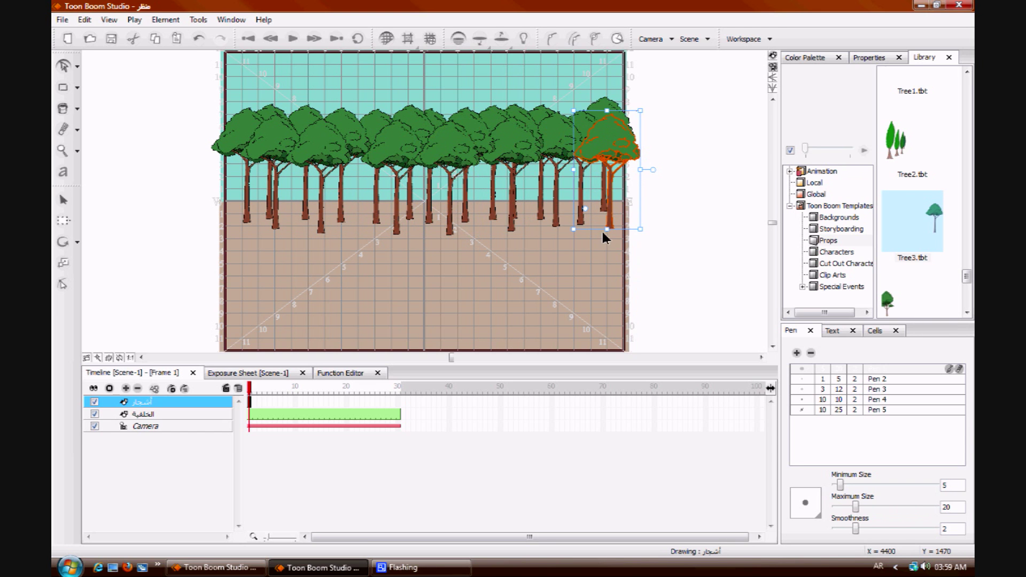
click(688, 260)
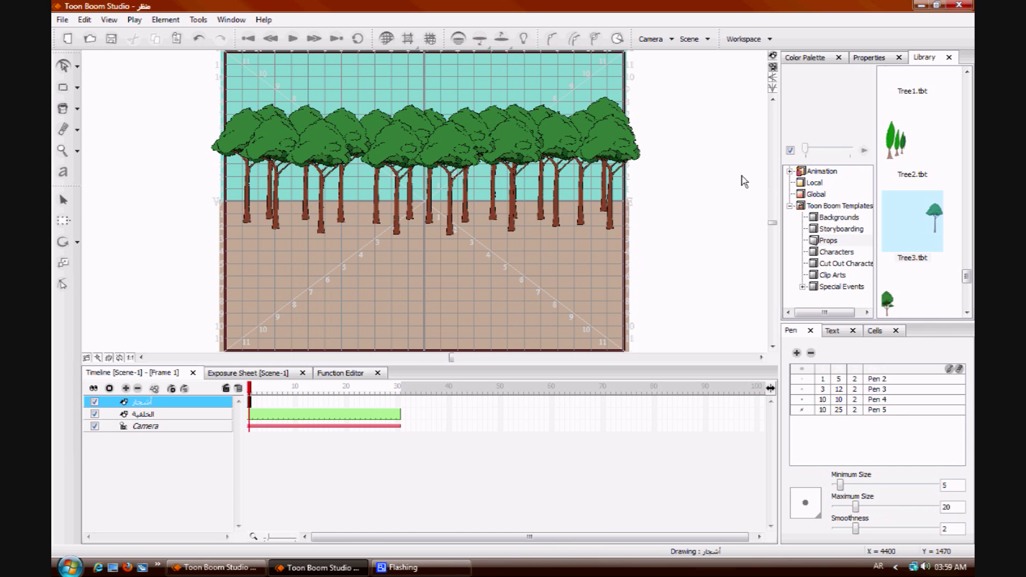
Step: Pick the Patio.tbt template in the library and add a new Drawing element named مظلات
drag(967, 275, 969, 206)
click(922, 247)
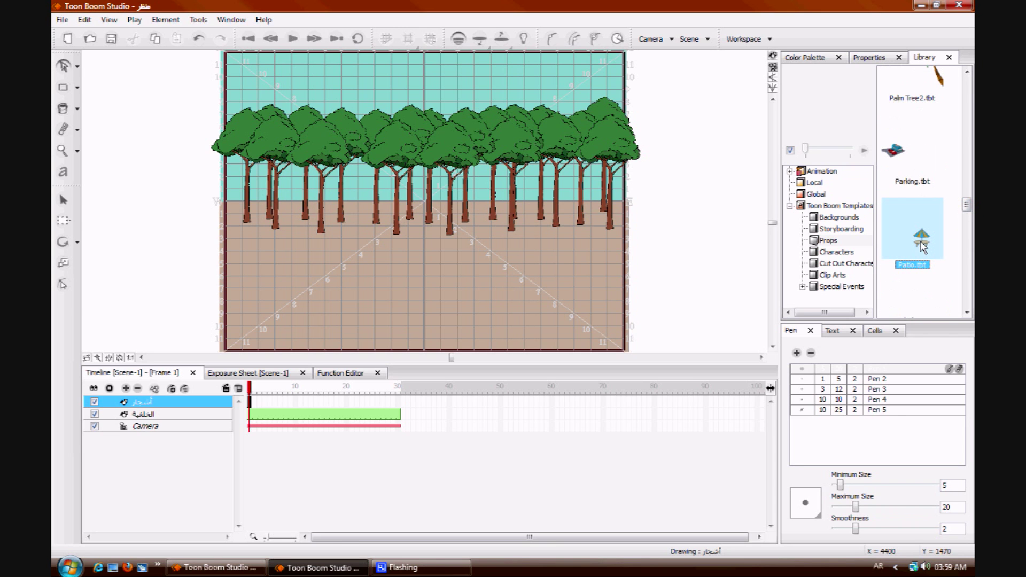
click(127, 388)
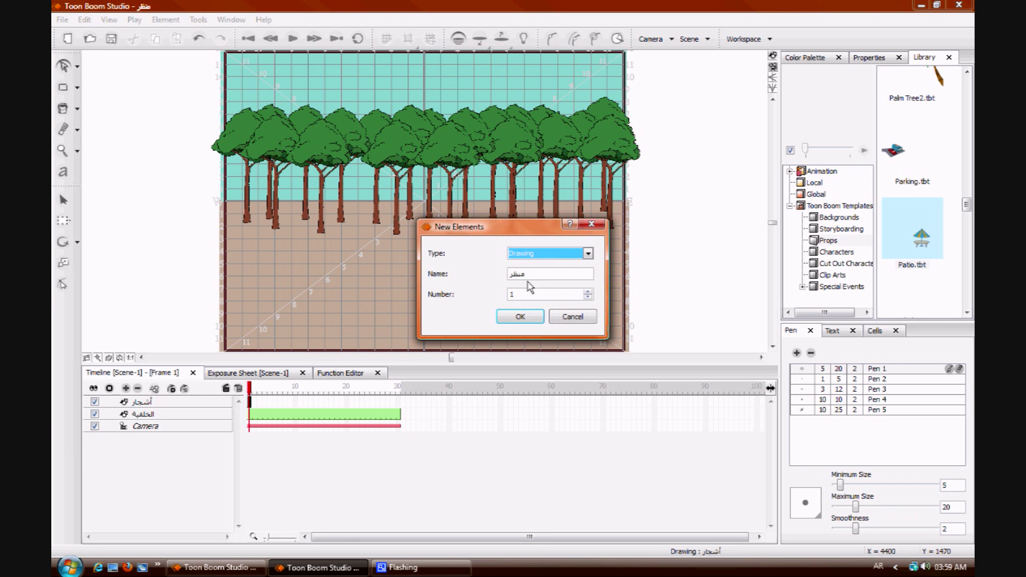
key(Tab)
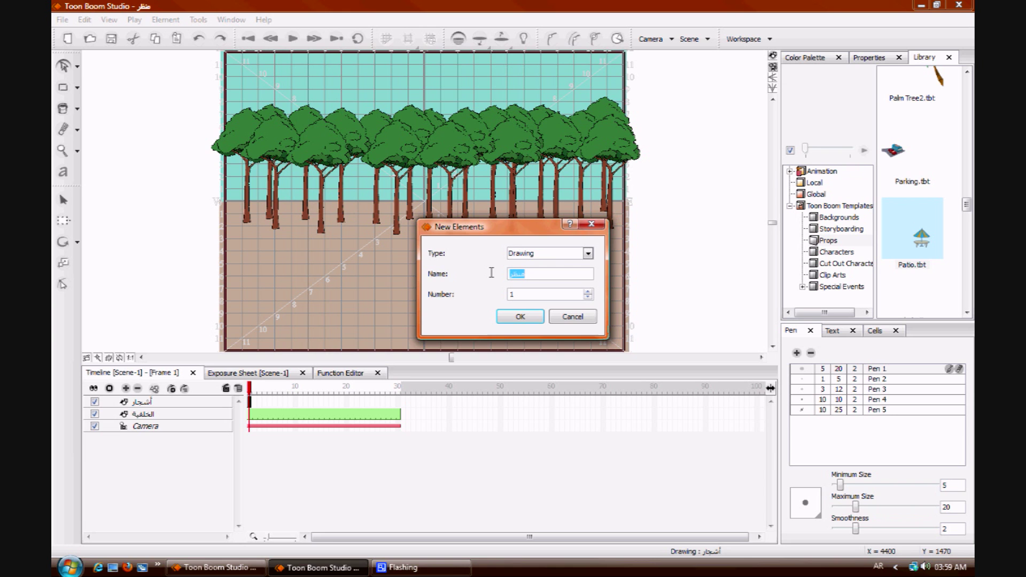
text(مظلات)
key(Return)
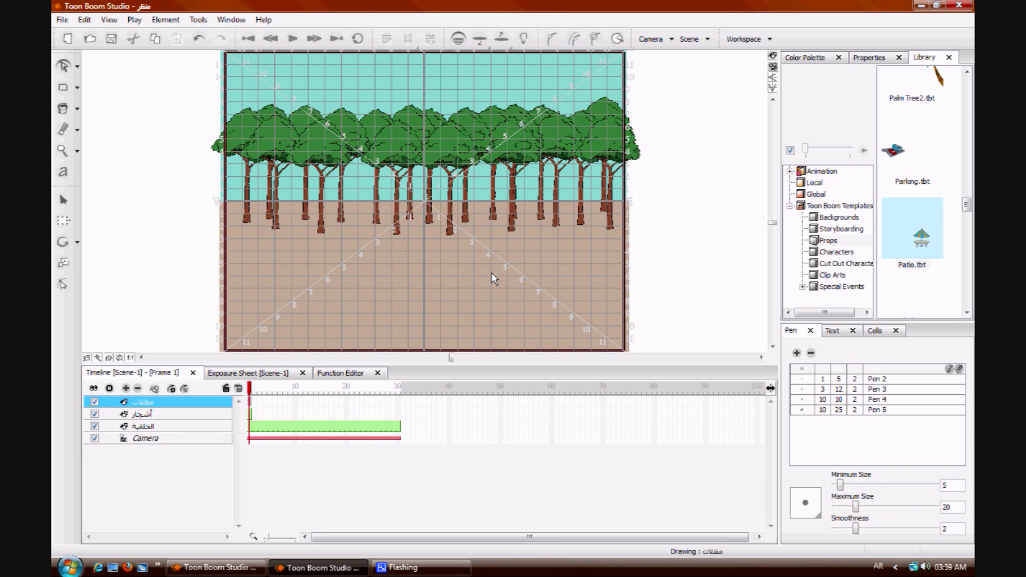
Step: Extend the exposure of the أشجار element to frame 30
right_click(399, 415)
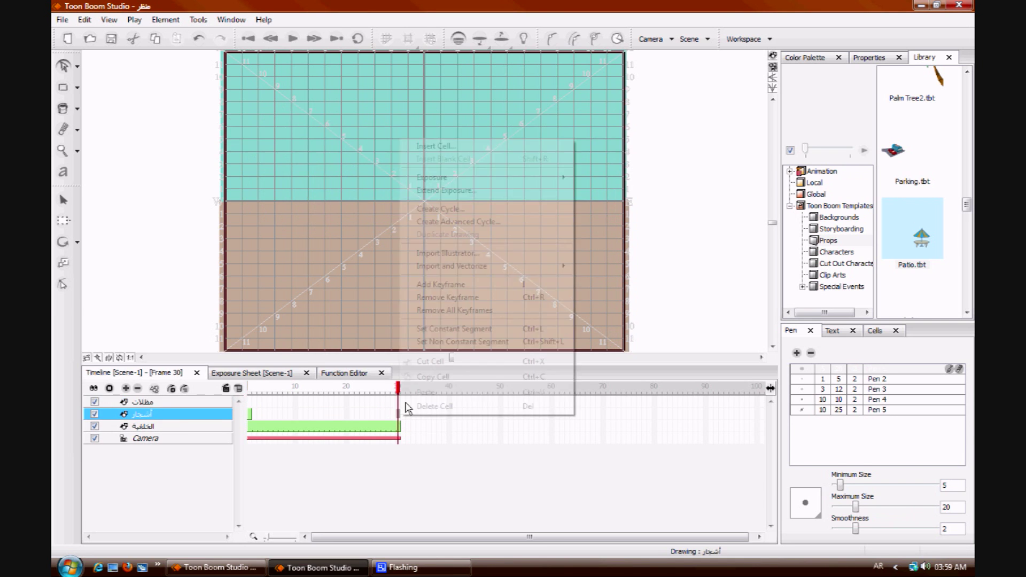
click(459, 192)
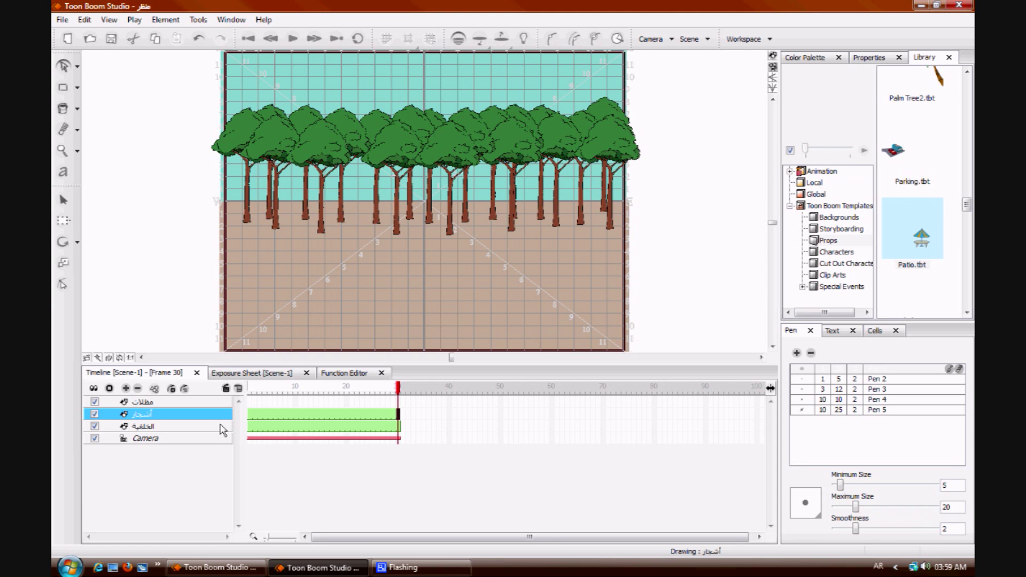
click(223, 428)
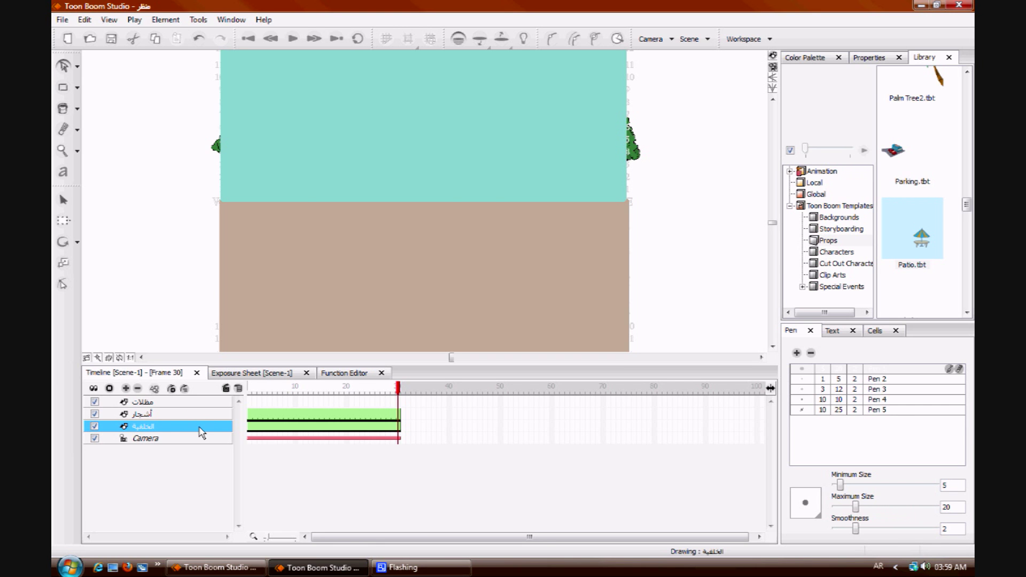
click(202, 416)
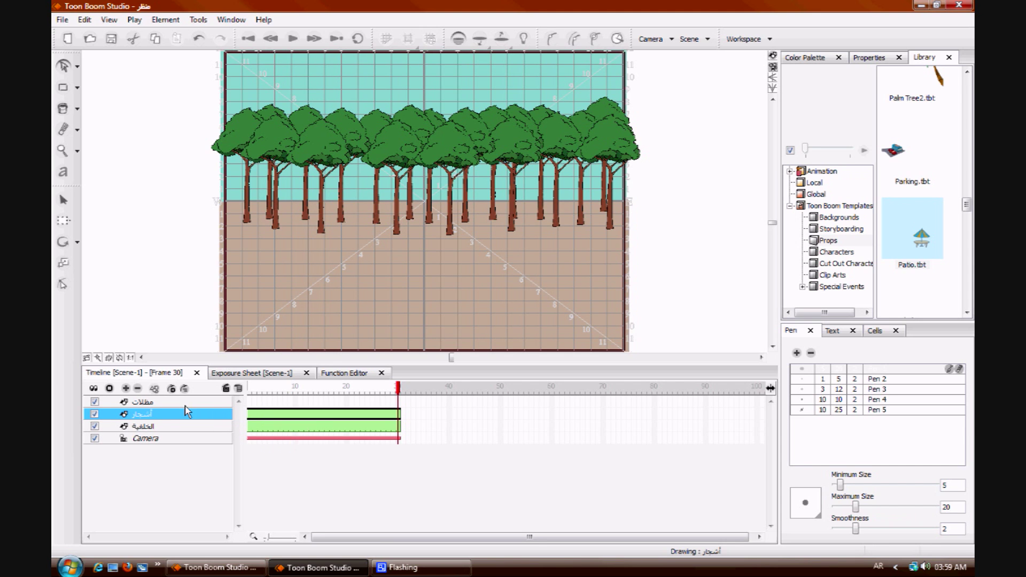
Step: Place Patio.tbt on frame 1 of the مظلات element and arrange three umbrella tables, smaller ones on either side of a larger central one
click(230, 404)
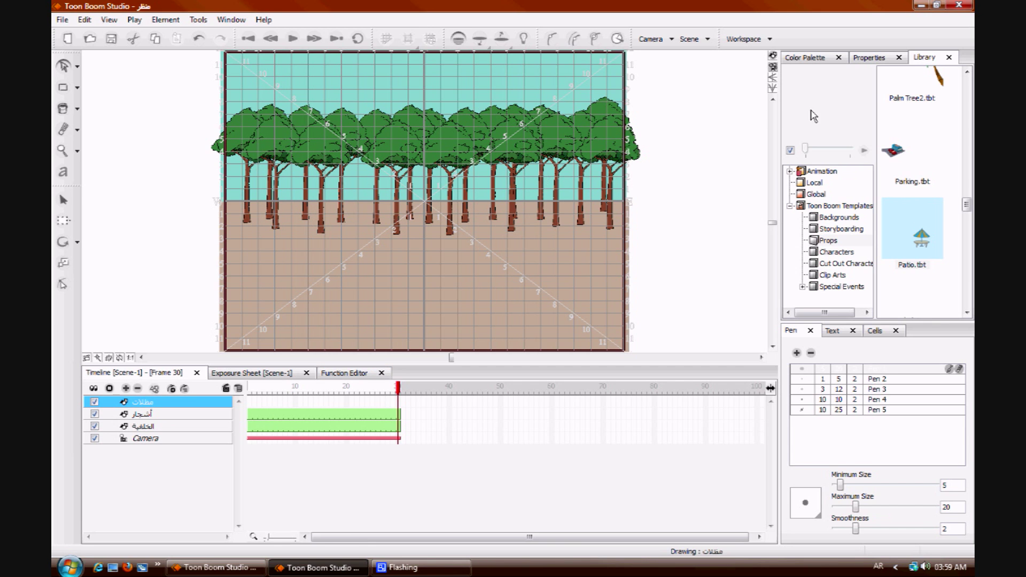
drag(897, 220, 249, 401)
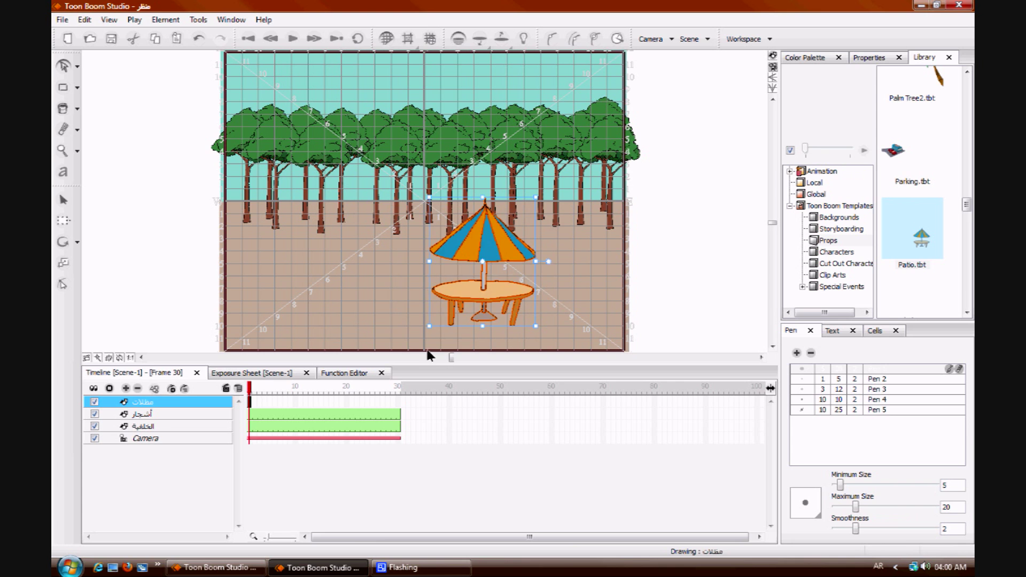
drag(431, 327, 568, 241)
click(332, 321)
click(458, 306)
drag(458, 306, 406, 305)
click(660, 298)
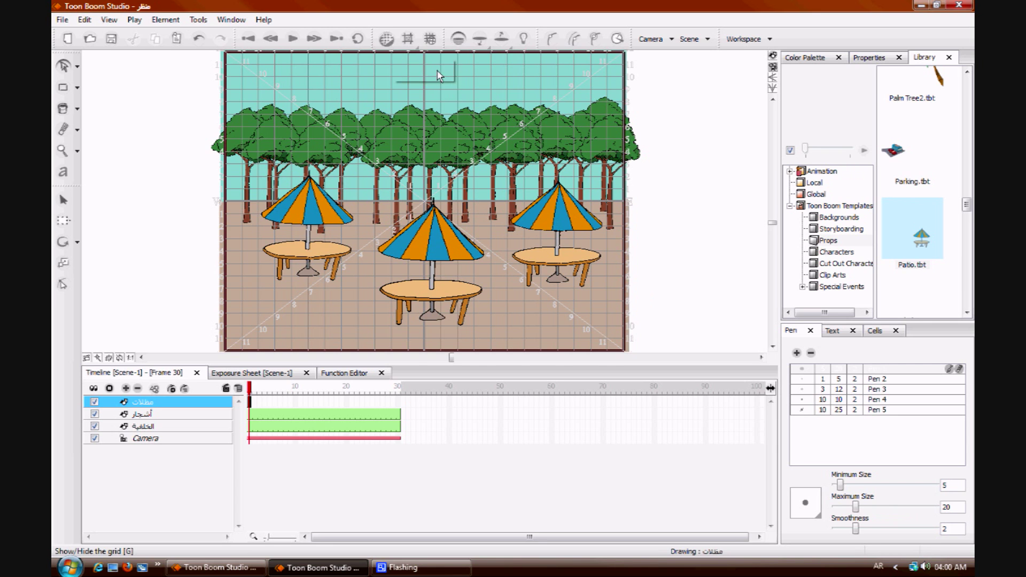
Step: Hide the grid and extend the exposure of the مظلات element to frame 30
click(386, 39)
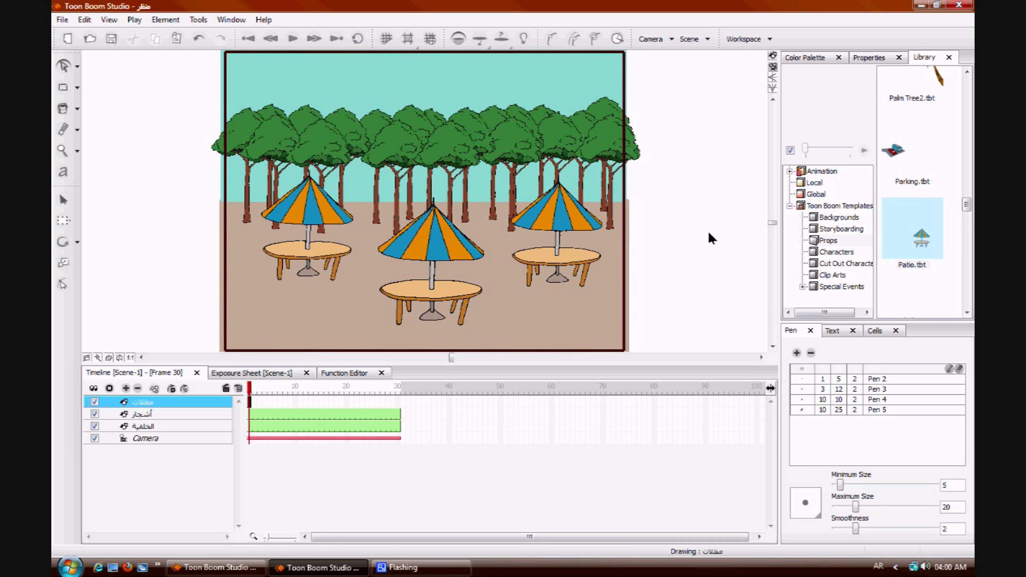
scroll(703, 249, up, 1)
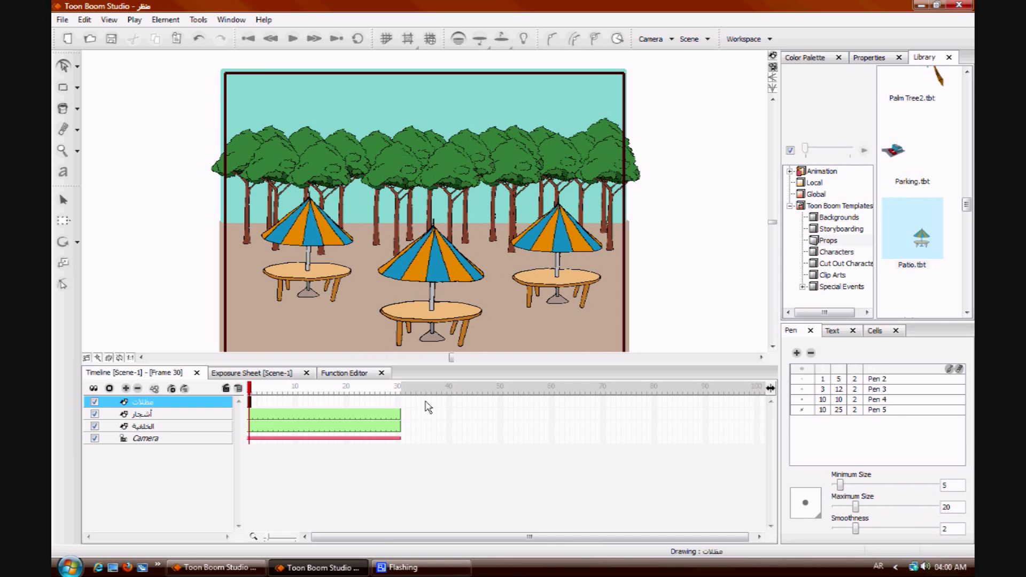
right_click(402, 409)
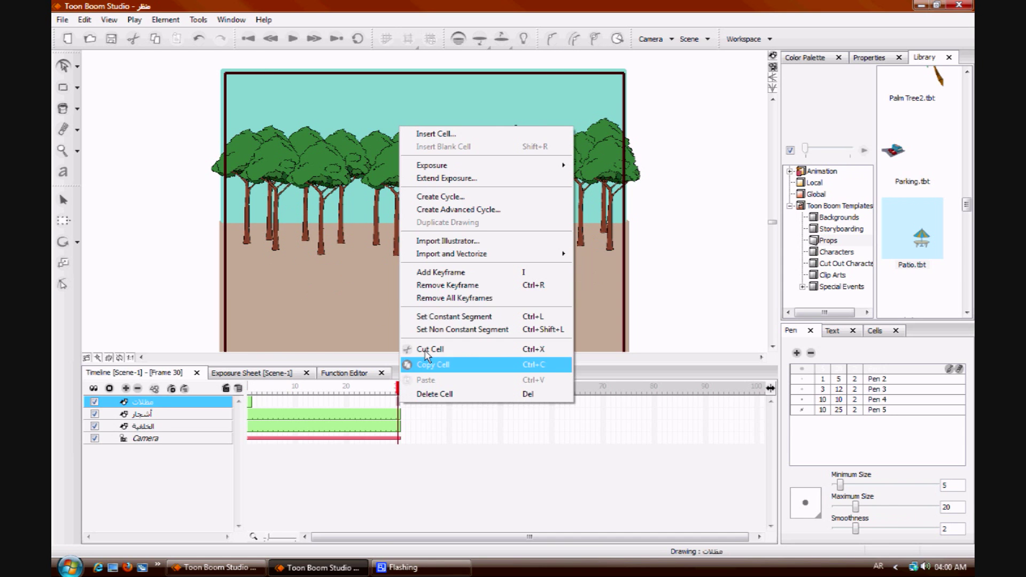
click(526, 174)
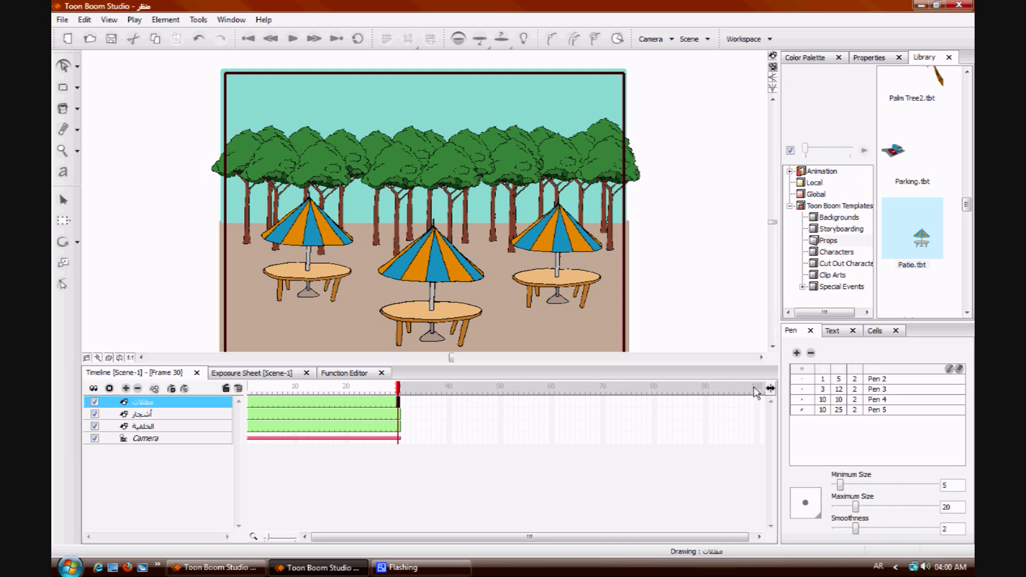
key(comma)
key(comma)
click(397, 390)
scroll(138, 278, down, 1)
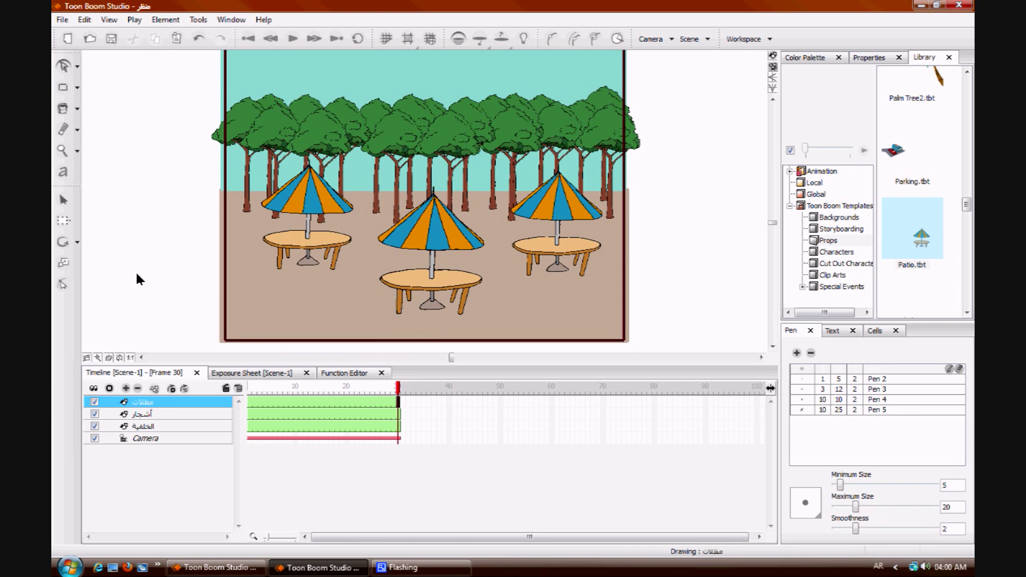
scroll(138, 278, up, 1)
mouse_move(392, 390)
mouse_down()
mouse_move(383, 391)
mouse_move(397, 394)
mouse_up()
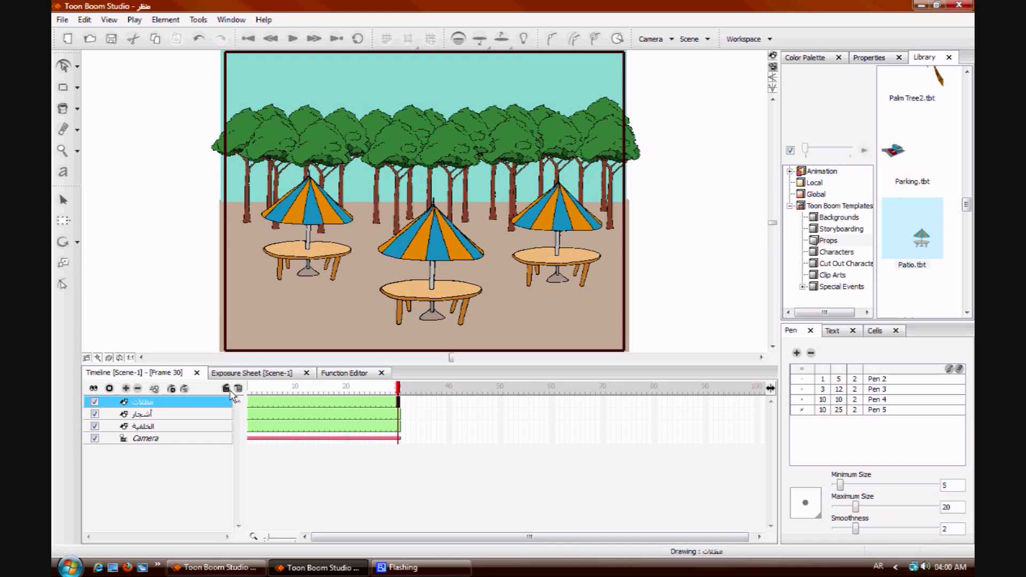
Step: Add a new element of type Color Transform Effect, keeping the name منظر
click(127, 389)
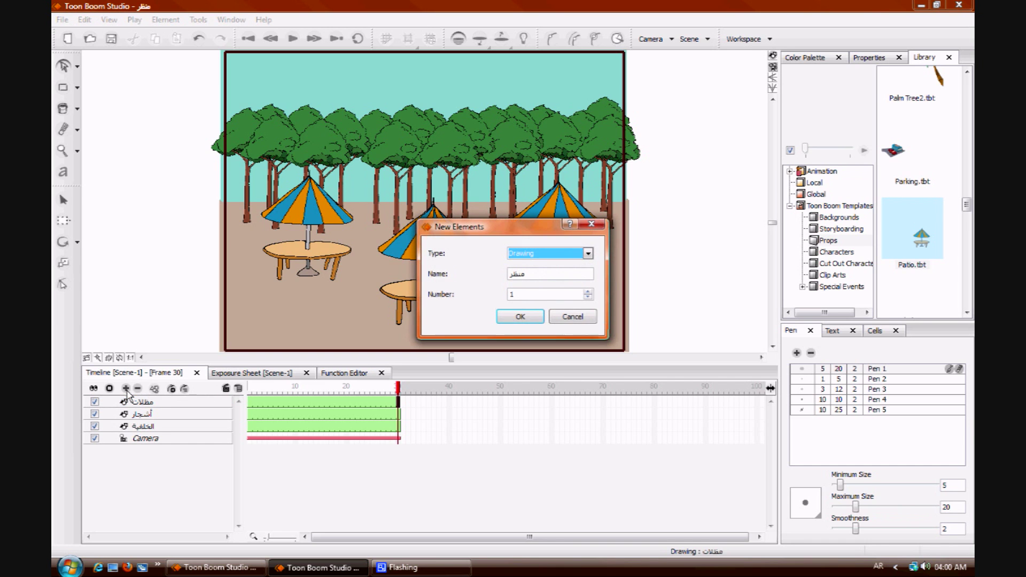
click(586, 253)
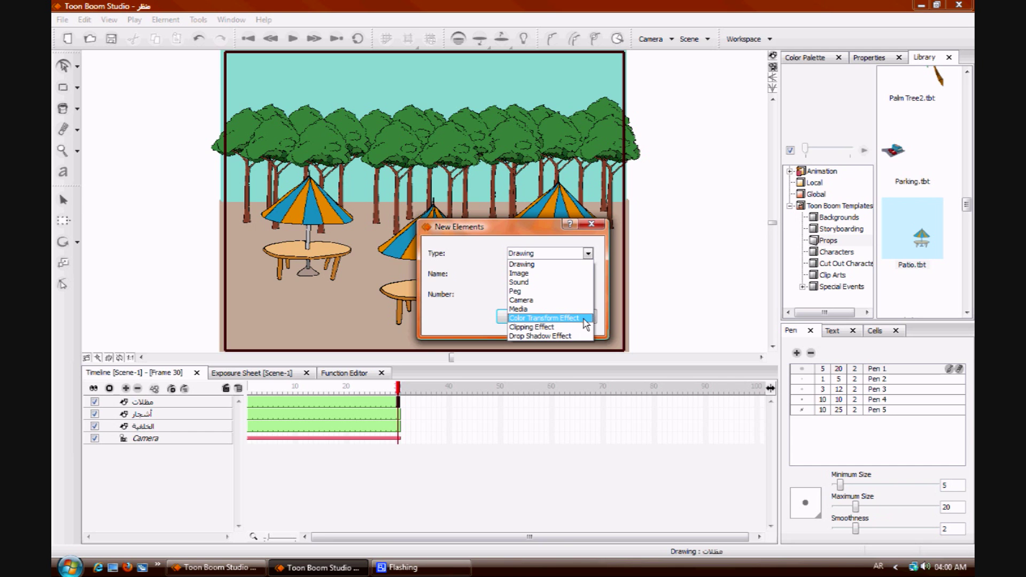
click(544, 318)
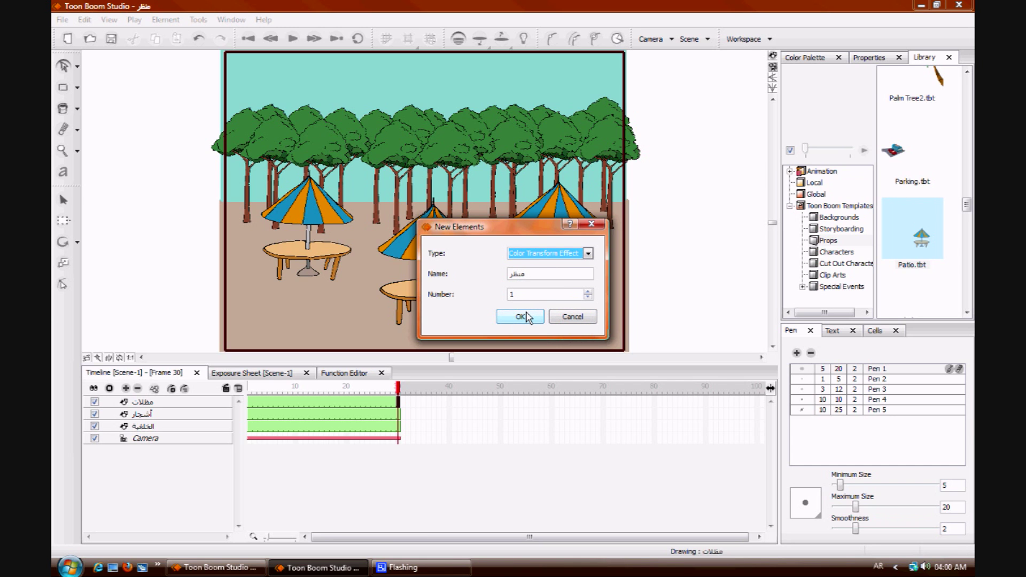
click(521, 317)
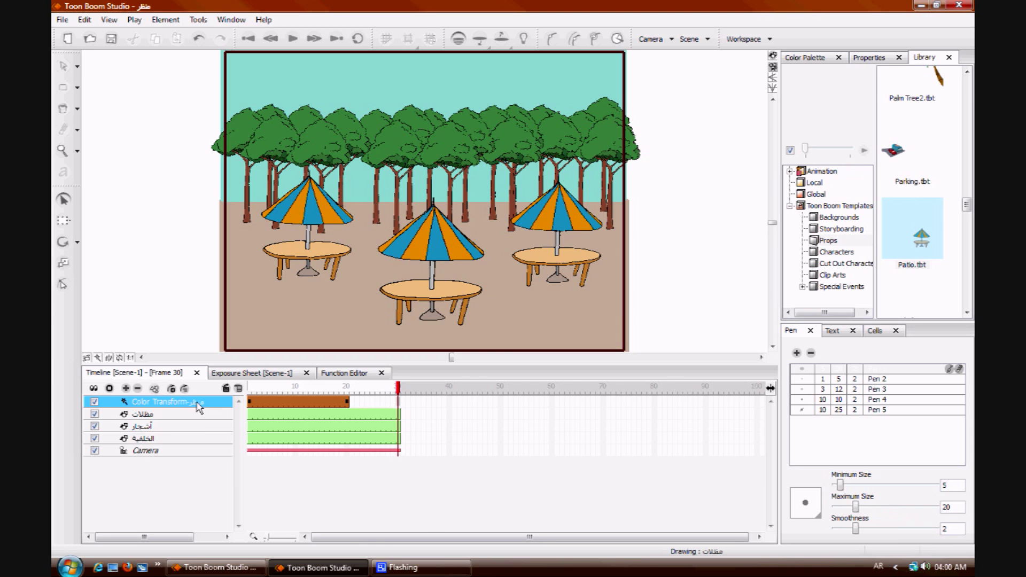
Step: Attach the الخلفية element to the Color Transform effect and move the collapsed group below the أشجار element
mouse_move(198, 407)
mouse_down()
mouse_move(190, 437)
mouse_move(194, 422)
mouse_up()
click(154, 438)
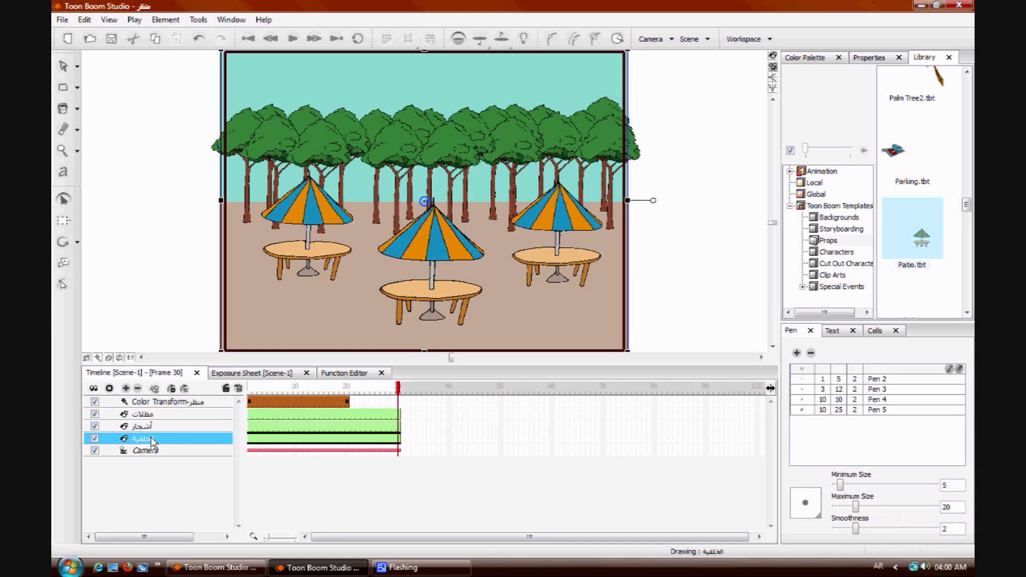
drag(175, 404, 177, 407)
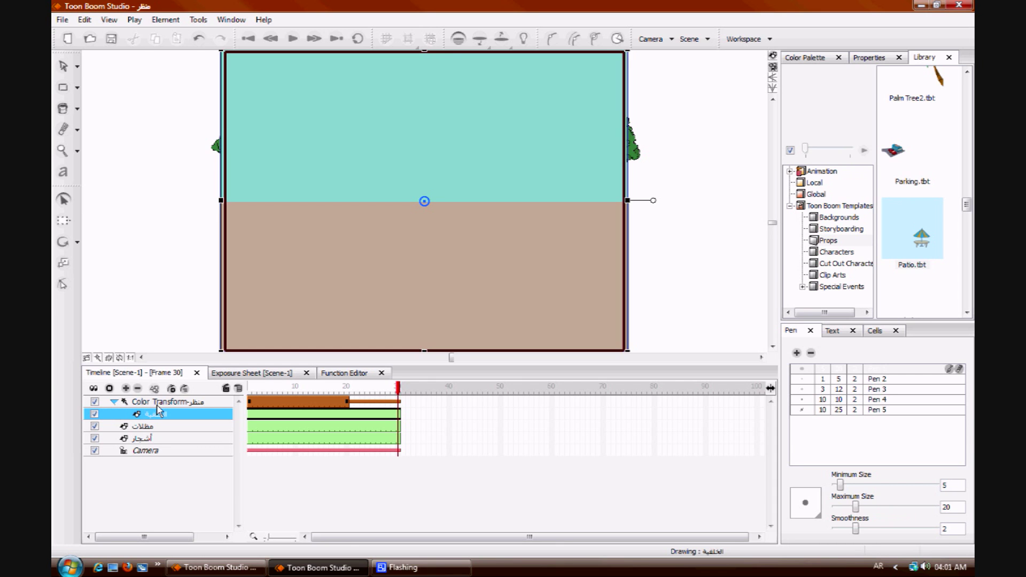
click(114, 403)
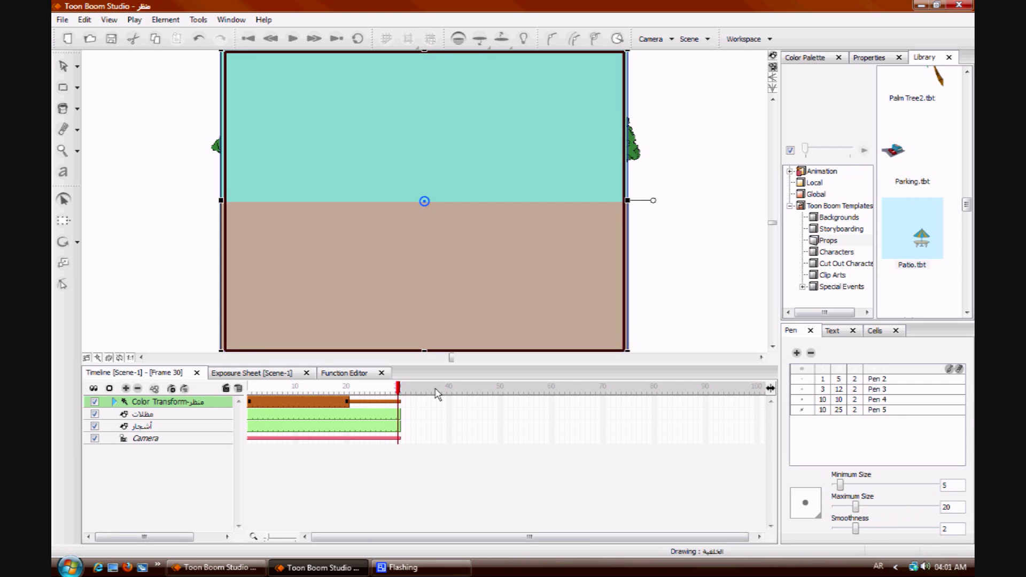
drag(187, 402, 183, 434)
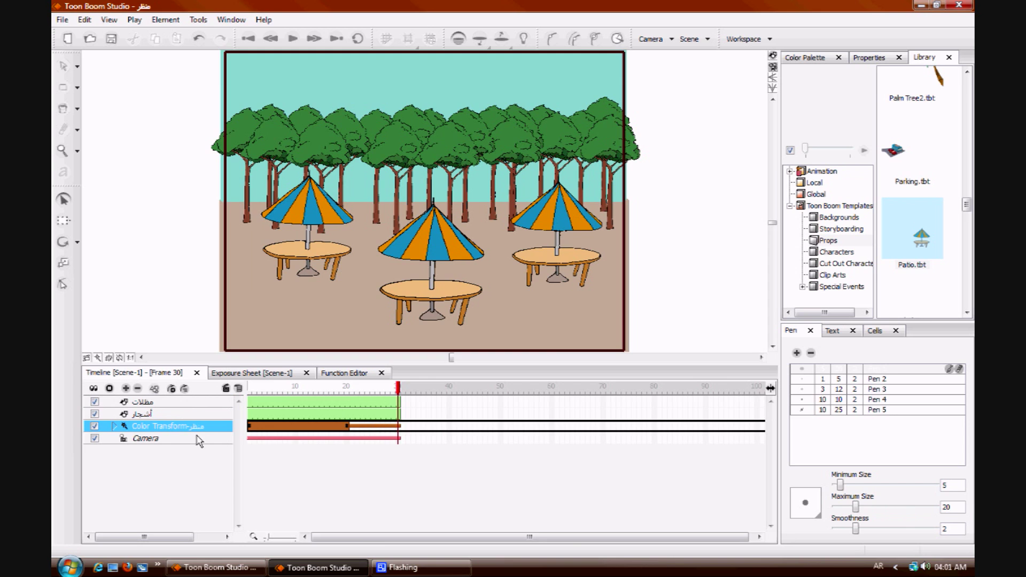
Step: Stretch the Color Transform effect to frame 30 and set its frame 1 multiplicative Red to 0.05, Green 0.17, Blue 0.13 and Alpha 0.92
click(114, 425)
drag(348, 427, 400, 427)
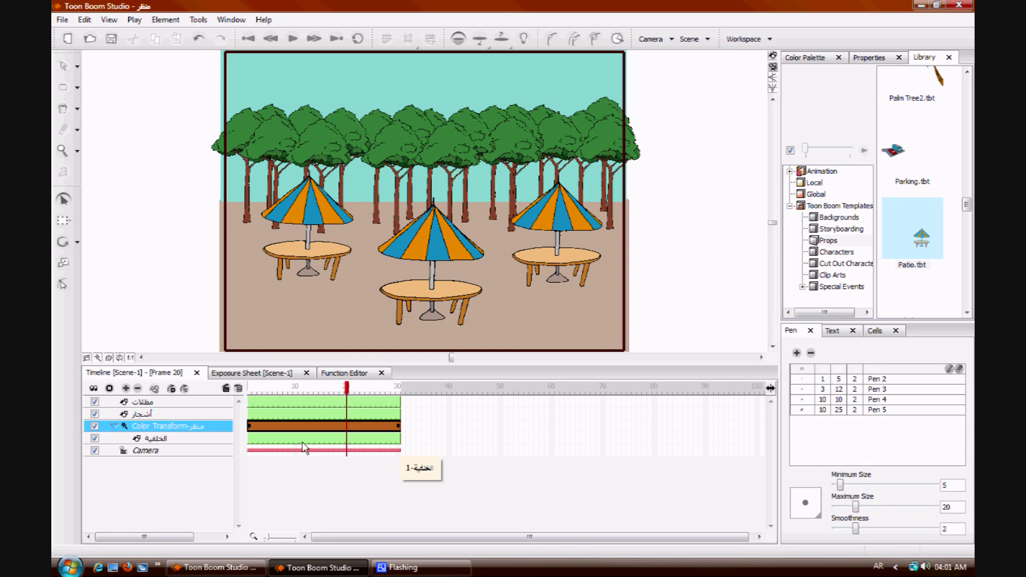
click(248, 428)
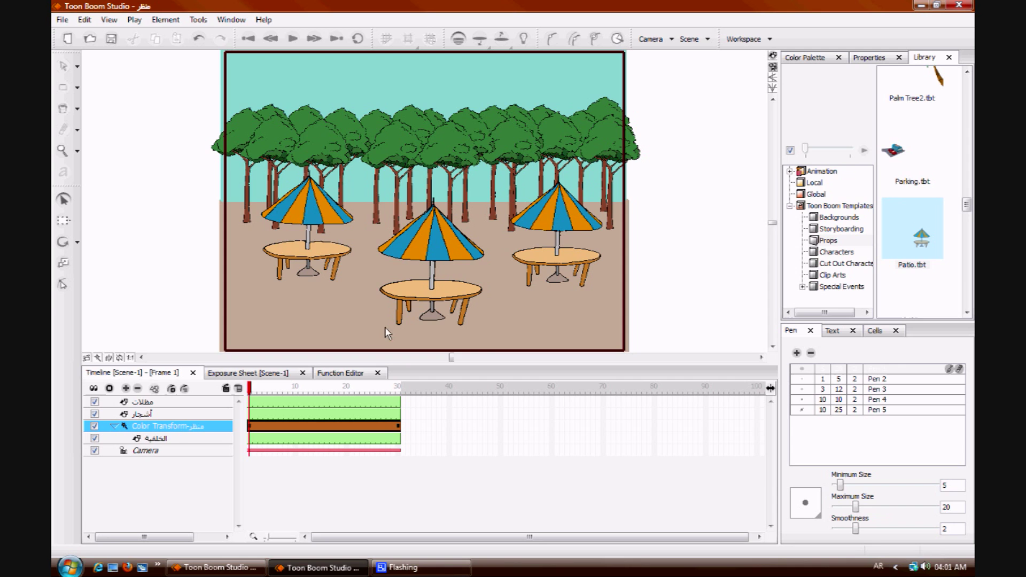
click(877, 64)
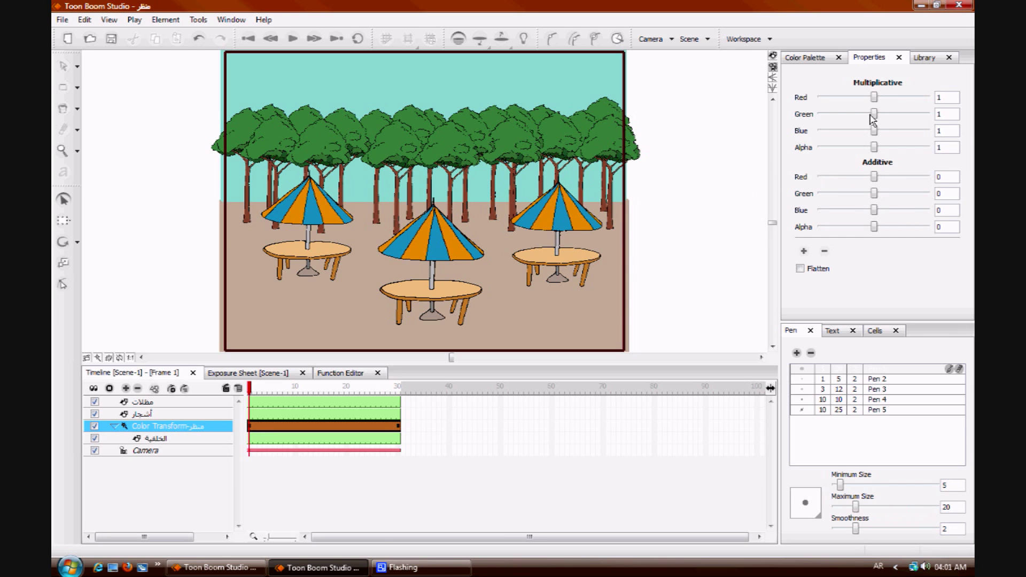
drag(874, 130, 824, 97)
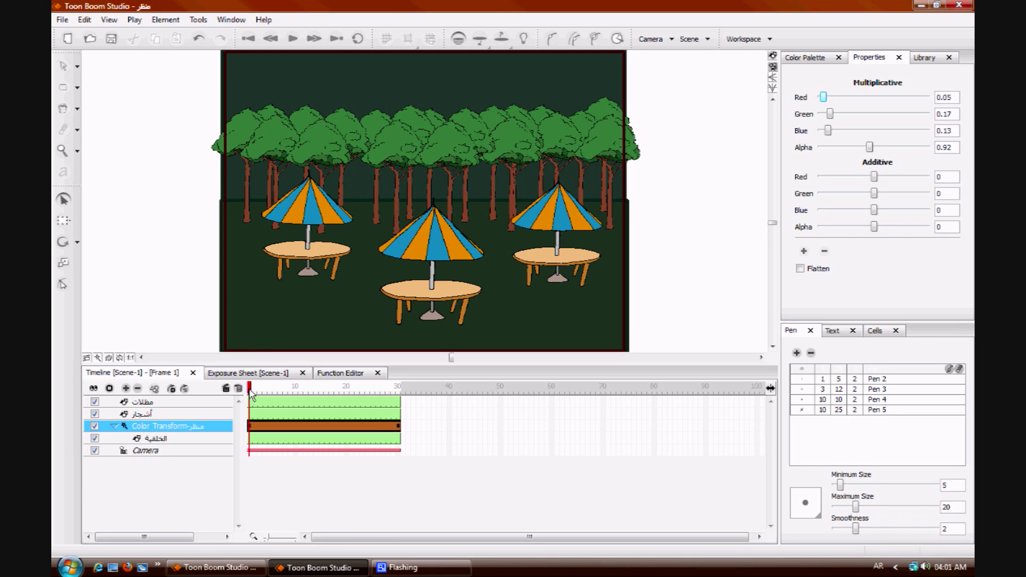
Step: Return to frame 1 and export the scene
mouse_move(251, 392)
mouse_down()
mouse_move(348, 390)
mouse_move(402, 404)
mouse_move(367, 392)
mouse_move(249, 391)
mouse_up()
key(ctrl+e)
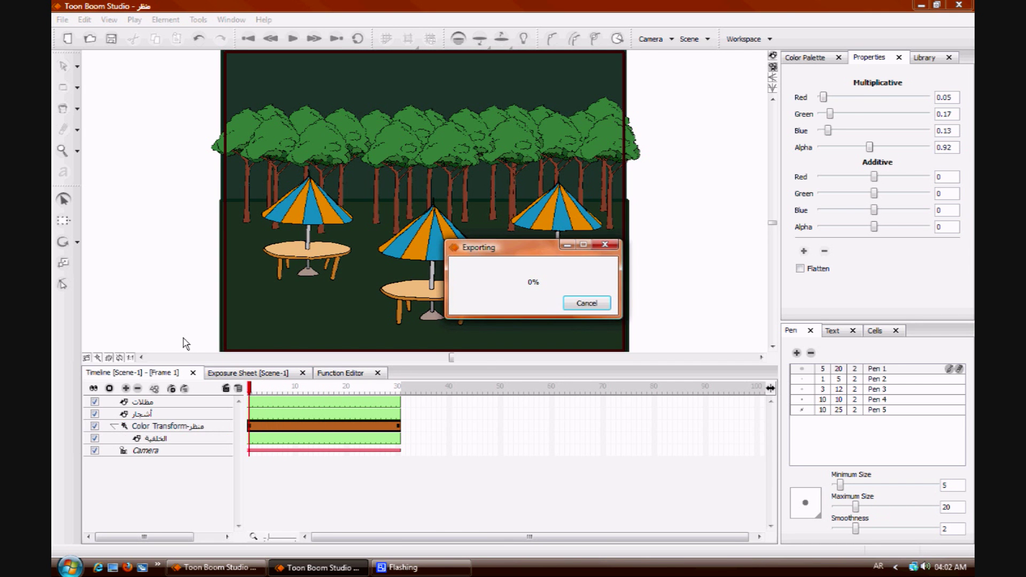